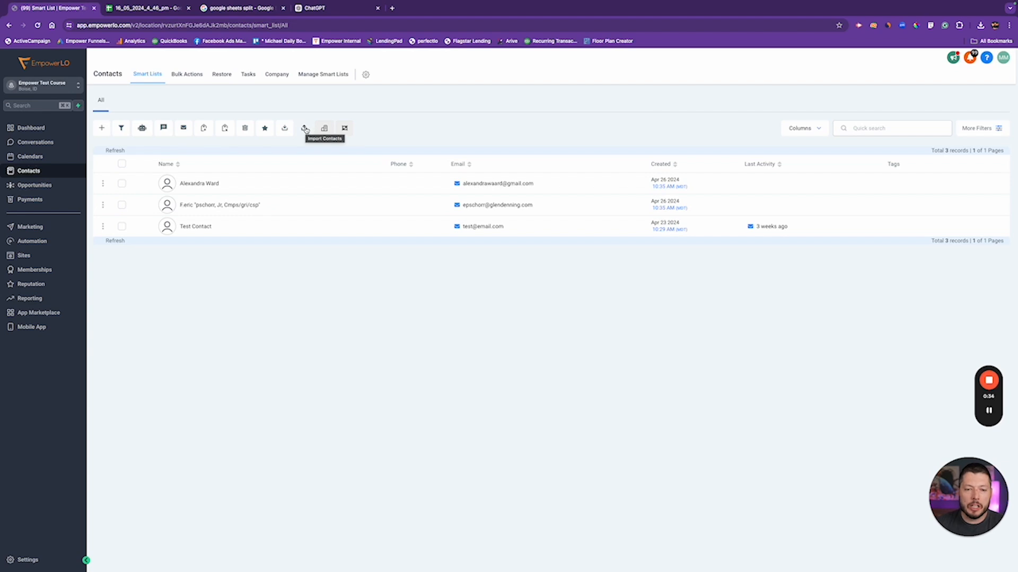
# Start a contact import and upload the 16_05_2024_4_46_pm CSV from Downloads
pyautogui.click(305, 129)
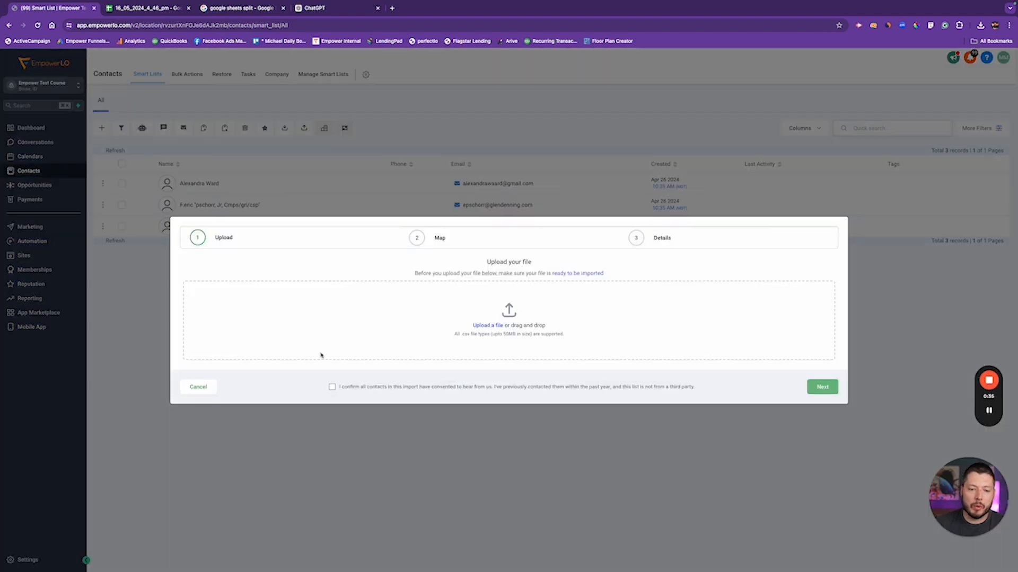
pyautogui.click(486, 326)
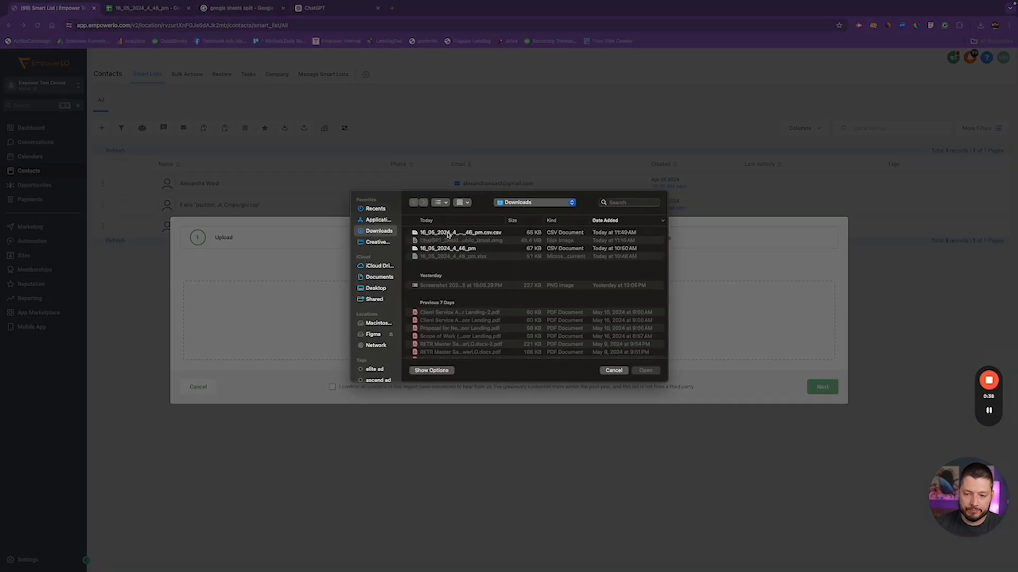
pyautogui.doubleClick(448, 234)
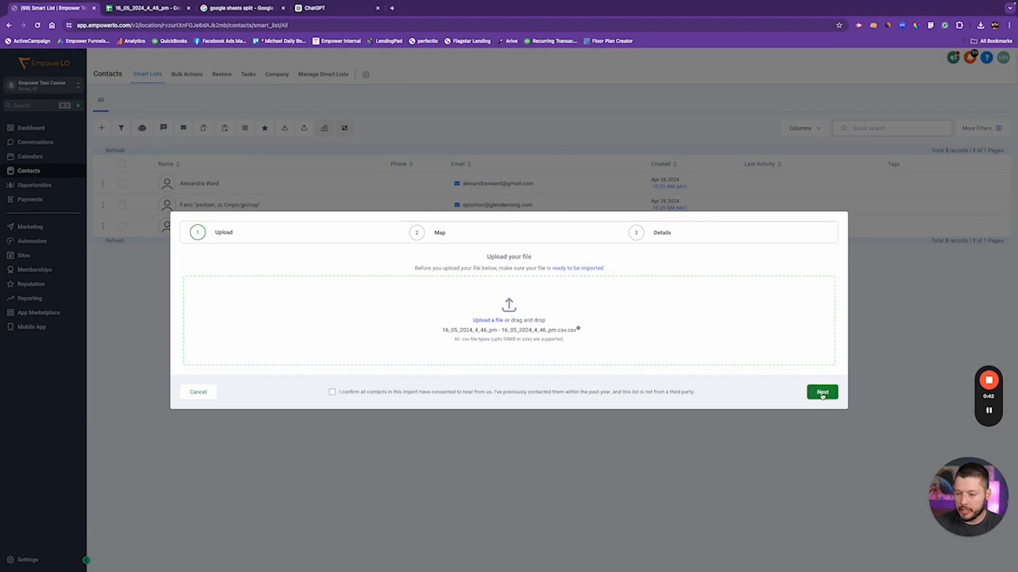
# Confirm the contacts have consented to be contacted and continue to column mapping
pyautogui.moveTo(341, 391); pyautogui.dragTo(619, 393)
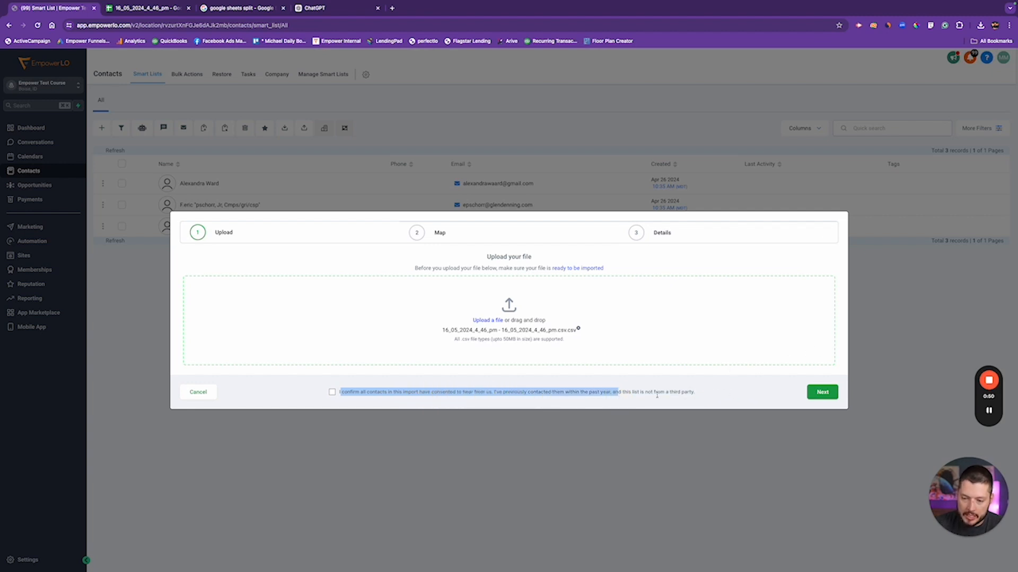
pyautogui.moveTo(696, 392); pyautogui.dragTo(342, 392)
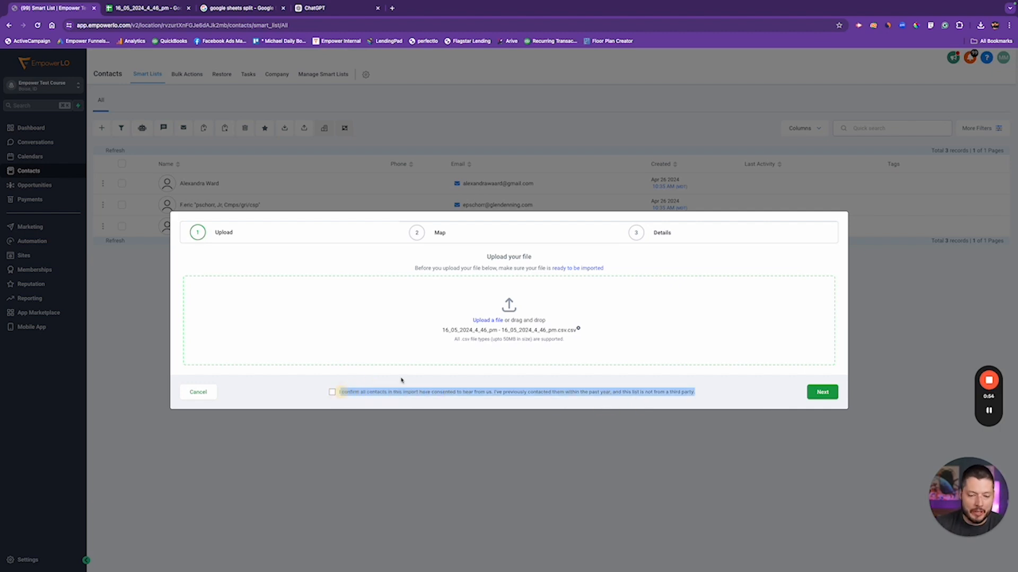
pyautogui.click(699, 394)
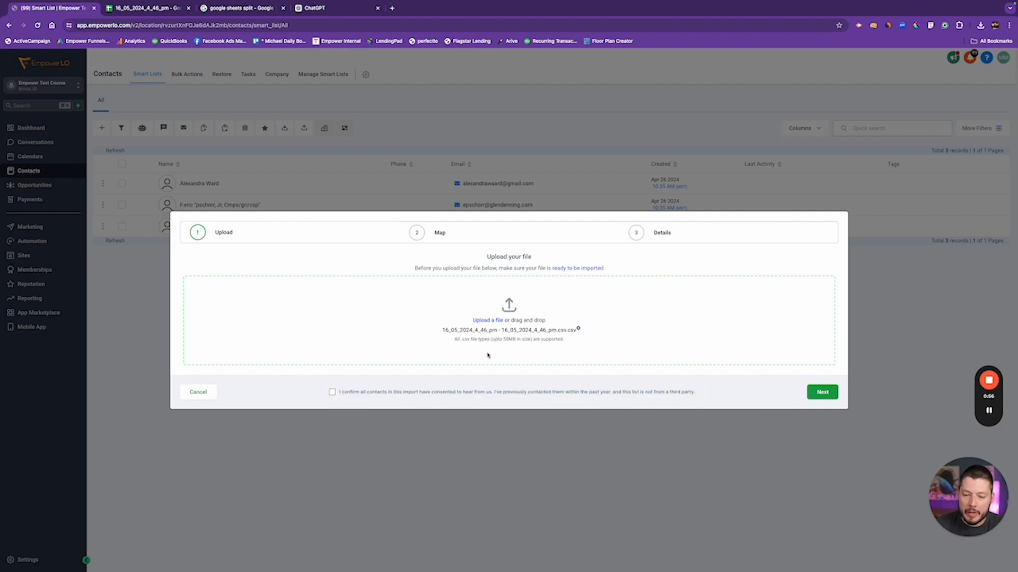
pyautogui.moveTo(693, 393); pyautogui.dragTo(339, 394)
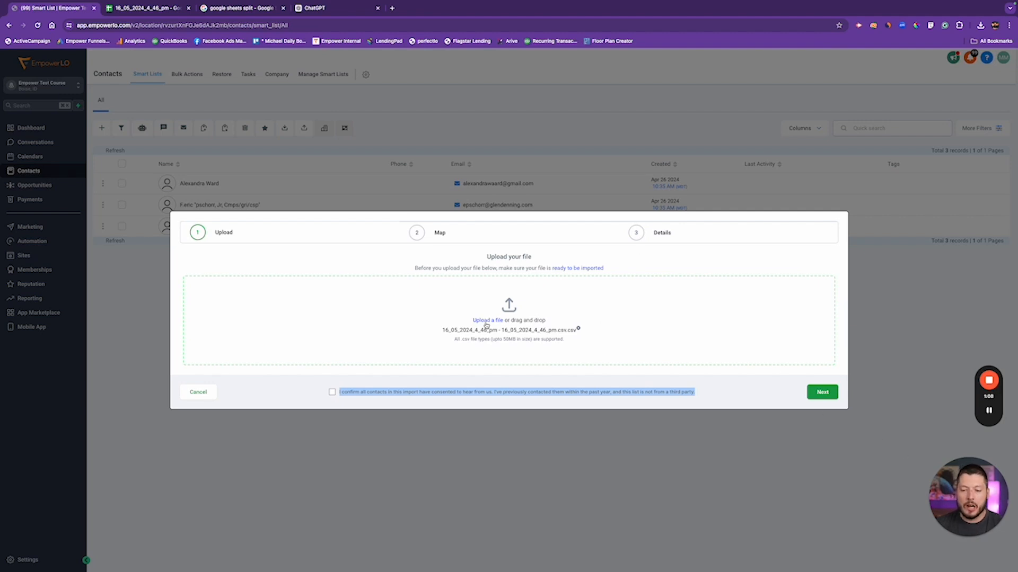
pyautogui.click(332, 392)
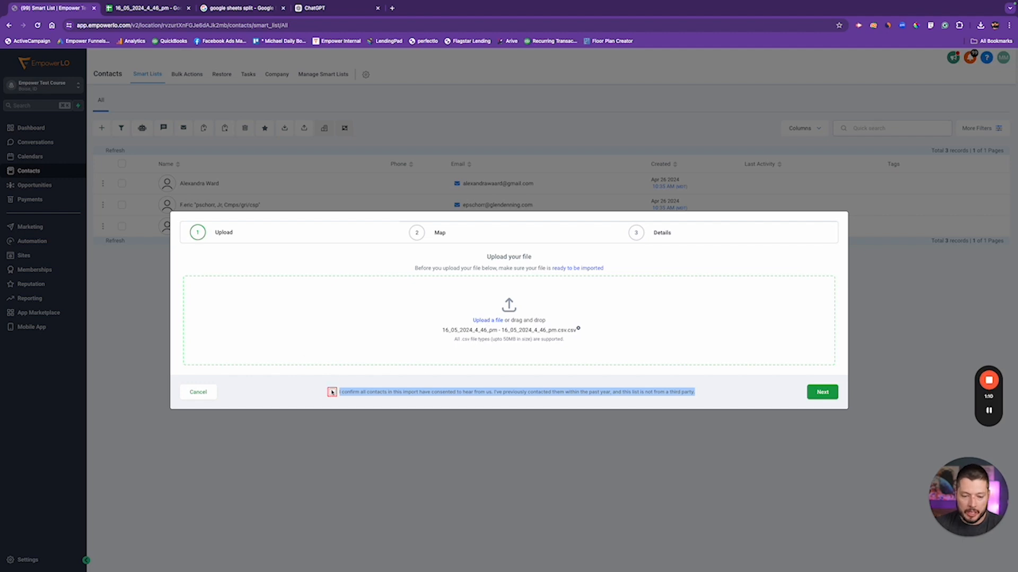
pyautogui.click(823, 394)
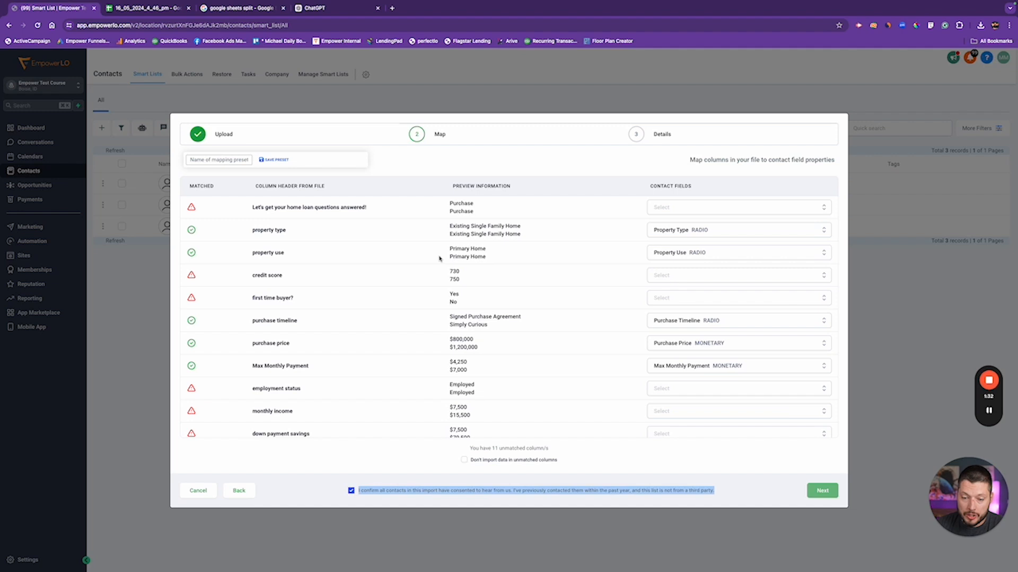
# Review the mapping table with 11 unmatched columns and cancel the import
pyautogui.scroll(-2, 438, 320)
pyautogui.scroll(2, 636, 238)
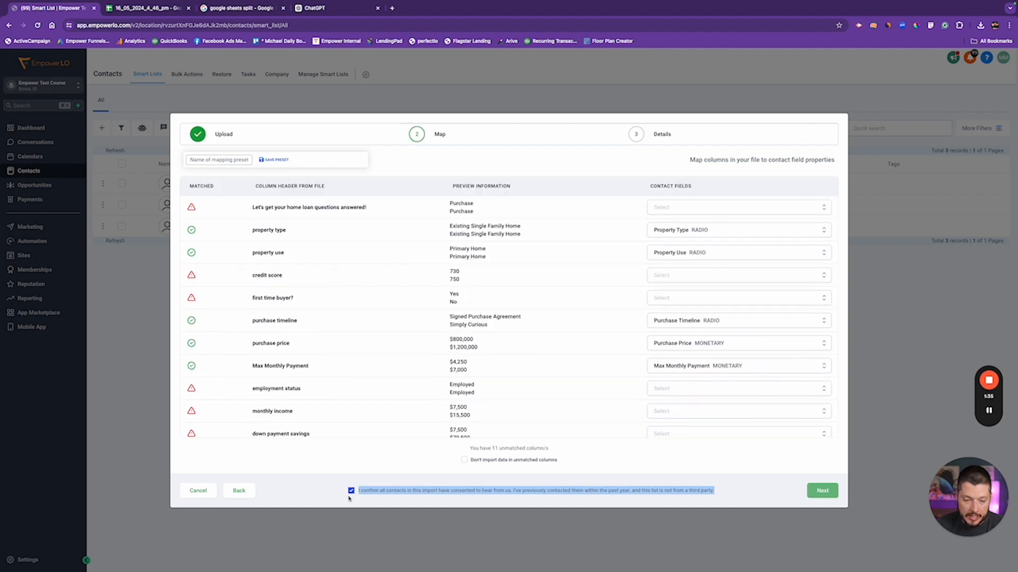
pyautogui.click(198, 490)
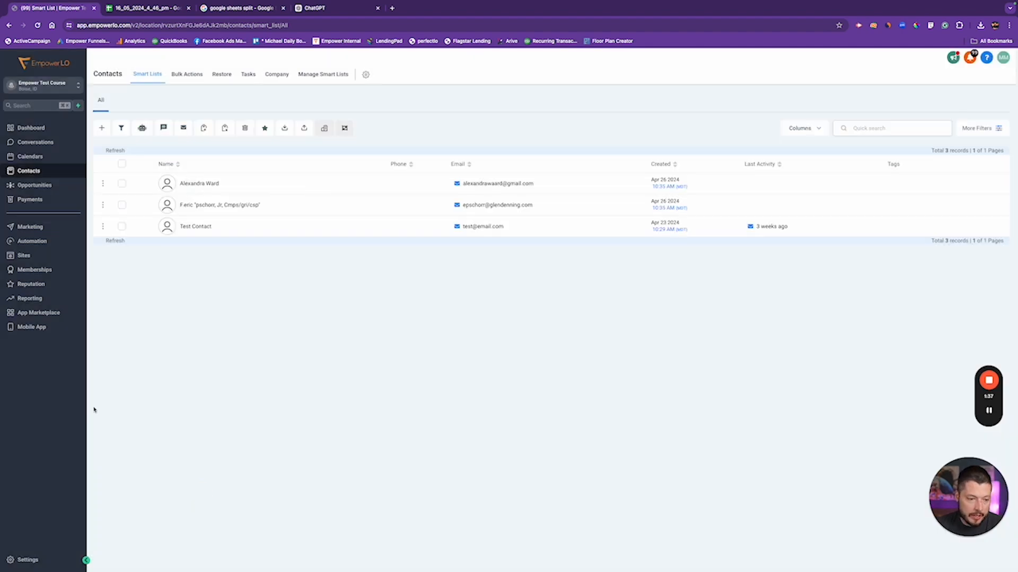
# Start a new single-choice Dropdown field in the Lead Submission Info custom-field folder
pyautogui.click(27, 559)
pyautogui.click(26, 361)
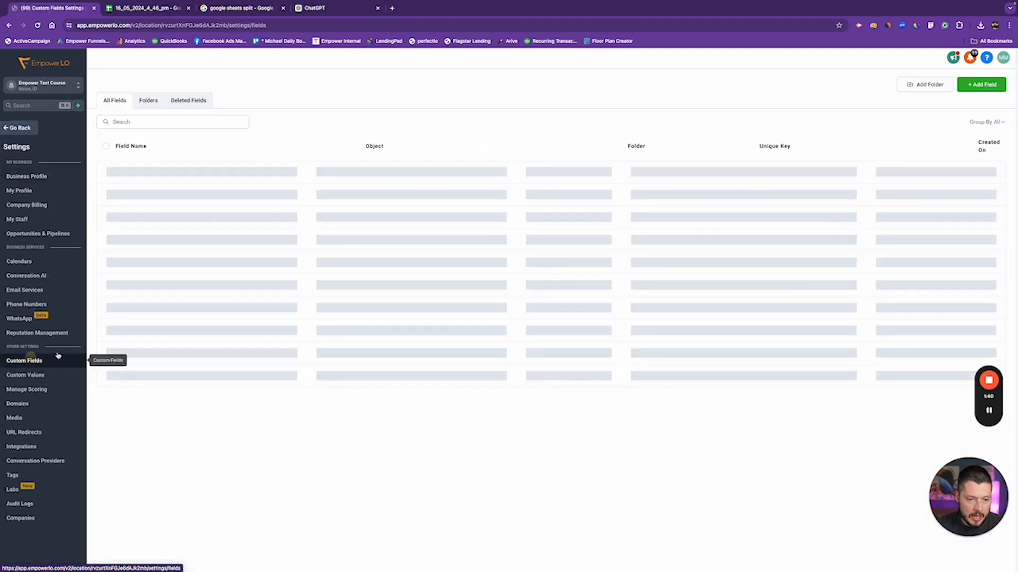
pyautogui.click(156, 104)
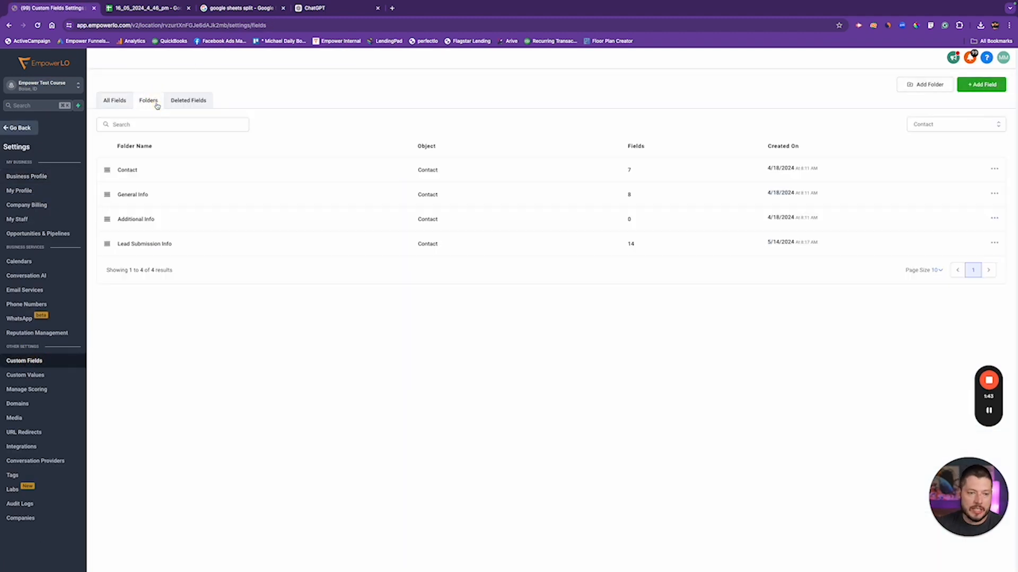
pyautogui.click(136, 244)
pyautogui.click(982, 85)
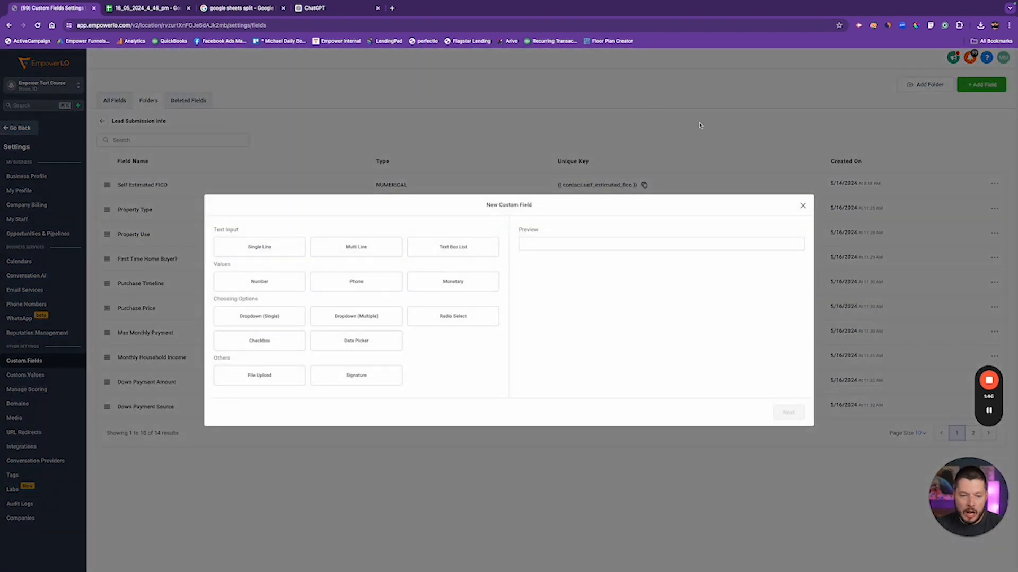
pyautogui.click(257, 316)
pyautogui.click(264, 316)
pyautogui.click(788, 414)
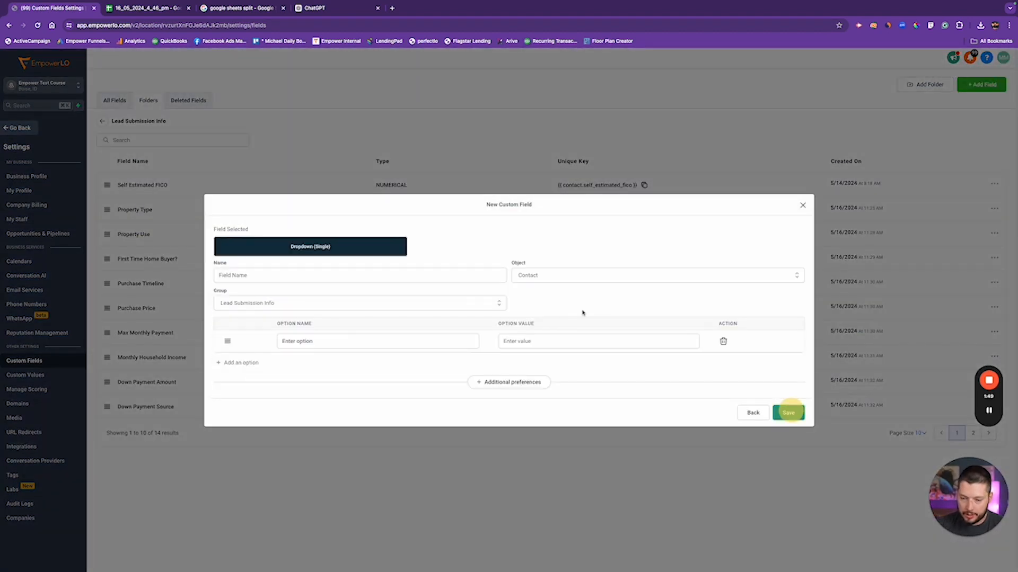
# Name the field 'Lead Type' and add options Purchase and Refinance
pyautogui.click(270, 276)
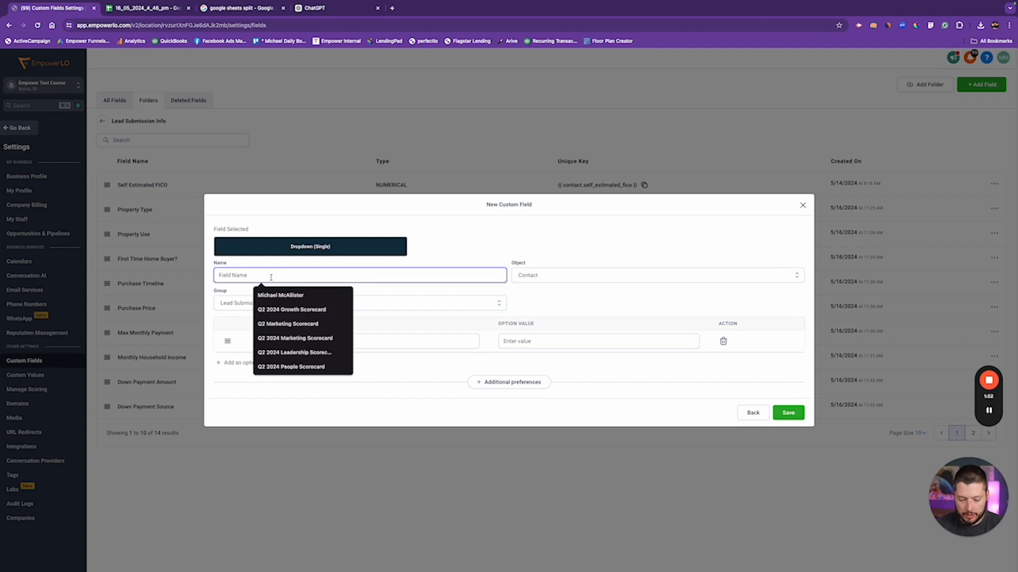
pyautogui.write('Lead Type')
pyautogui.press('Tab')
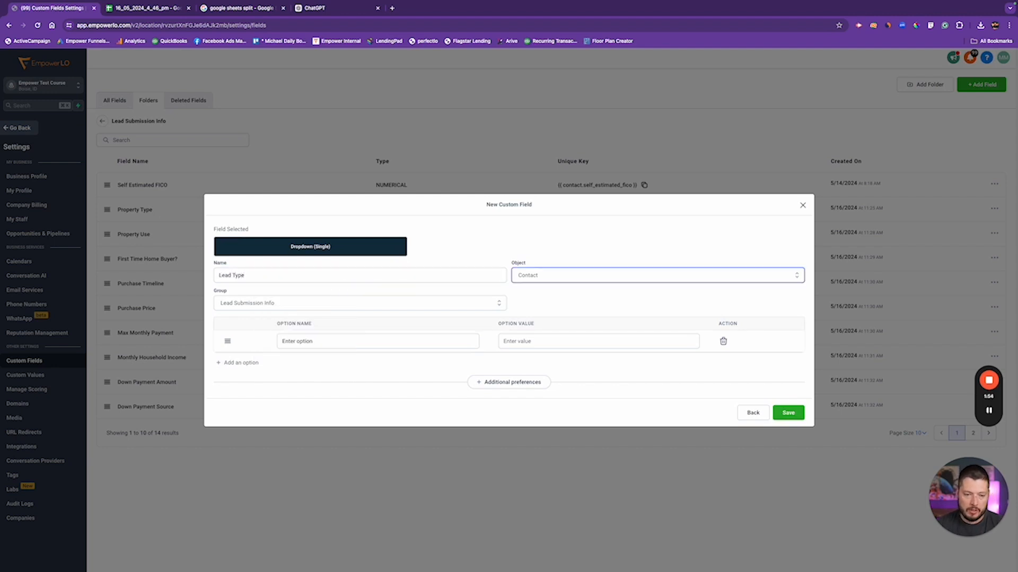
pyautogui.click(286, 339)
pyautogui.write('Purchase')
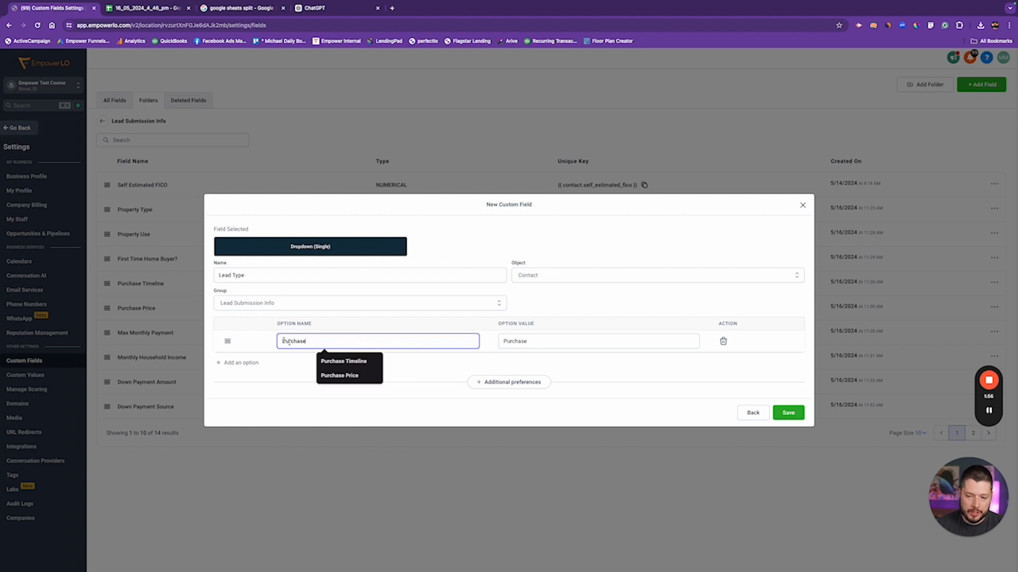
pyautogui.click(237, 363)
pyautogui.click(321, 352)
pyautogui.write('REfinance')
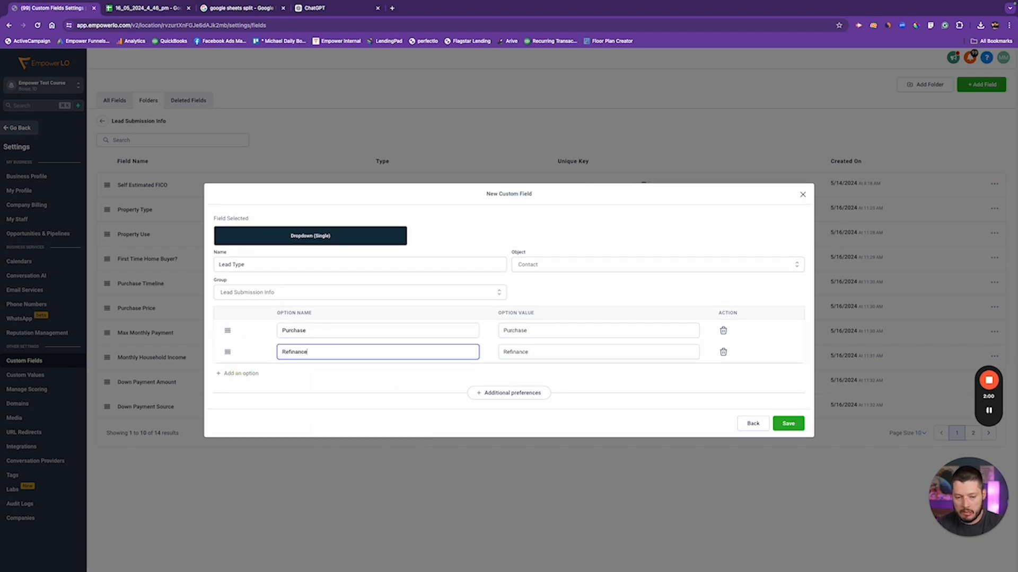
# Add Investor/DSCR and Home Equity options, save the field, and return to Contacts
pyautogui.click(241, 373)
pyautogui.click(322, 364)
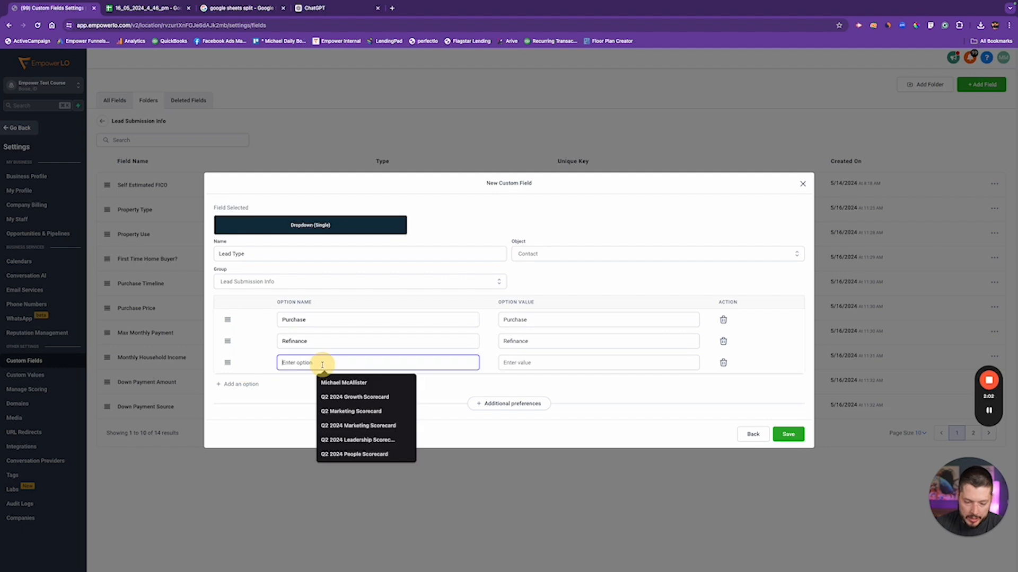
pyautogui.write('Investor/Dsc')
pyautogui.press('BackSpace')
pyautogui.write('SCR')
pyautogui.click(240, 384)
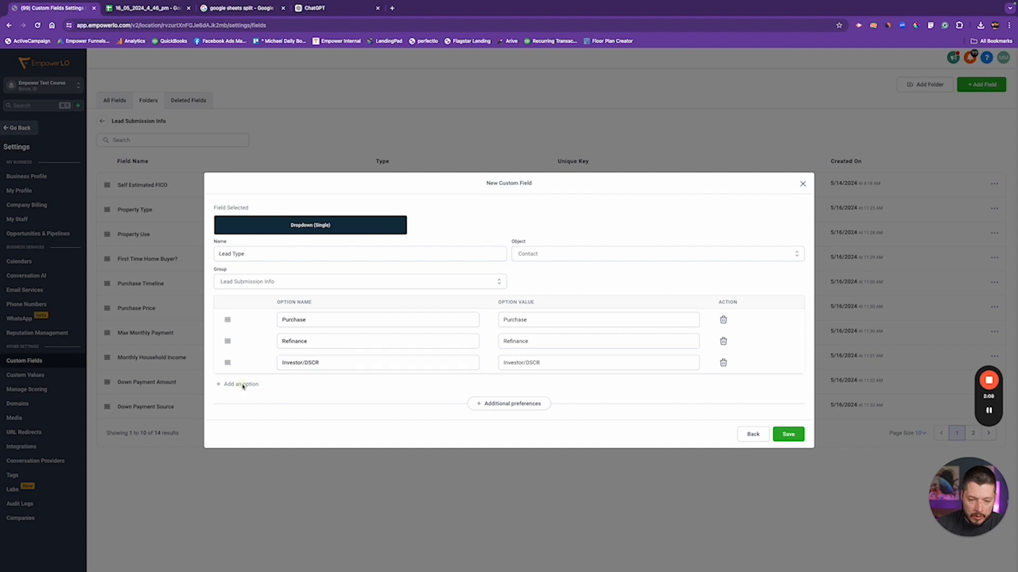
pyautogui.click(298, 375)
pyautogui.write('Home Equity')
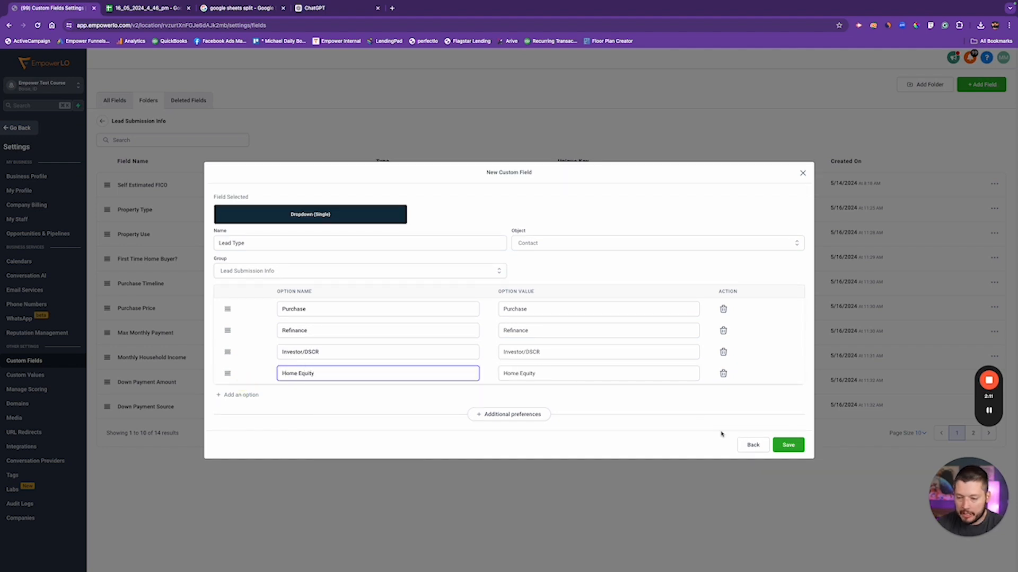
pyautogui.click(788, 444)
pyautogui.click(20, 128)
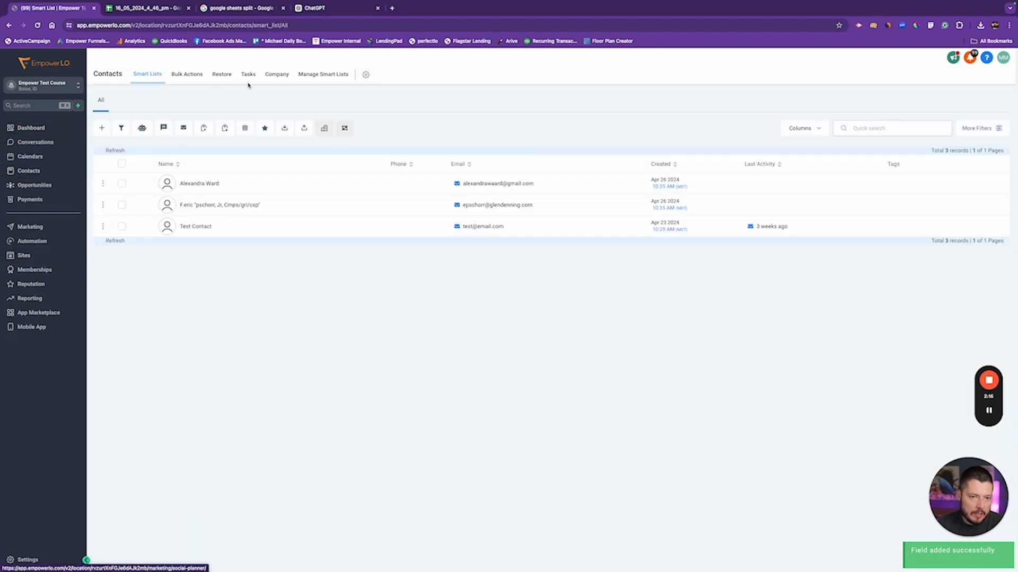
# Re-upload the leads CSV, confirm consent, and continue to column mapping
pyautogui.click(304, 127)
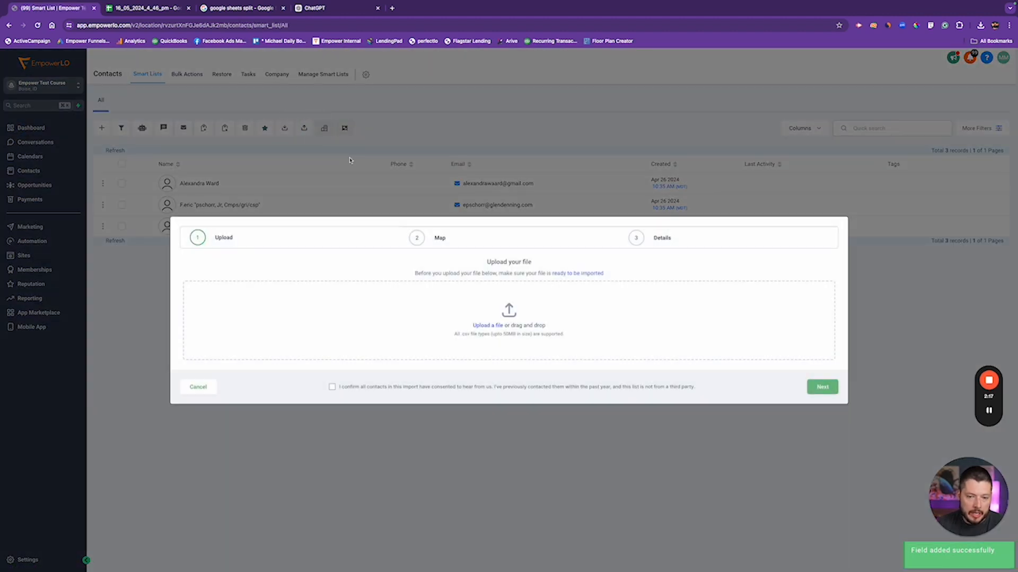
pyautogui.click(488, 325)
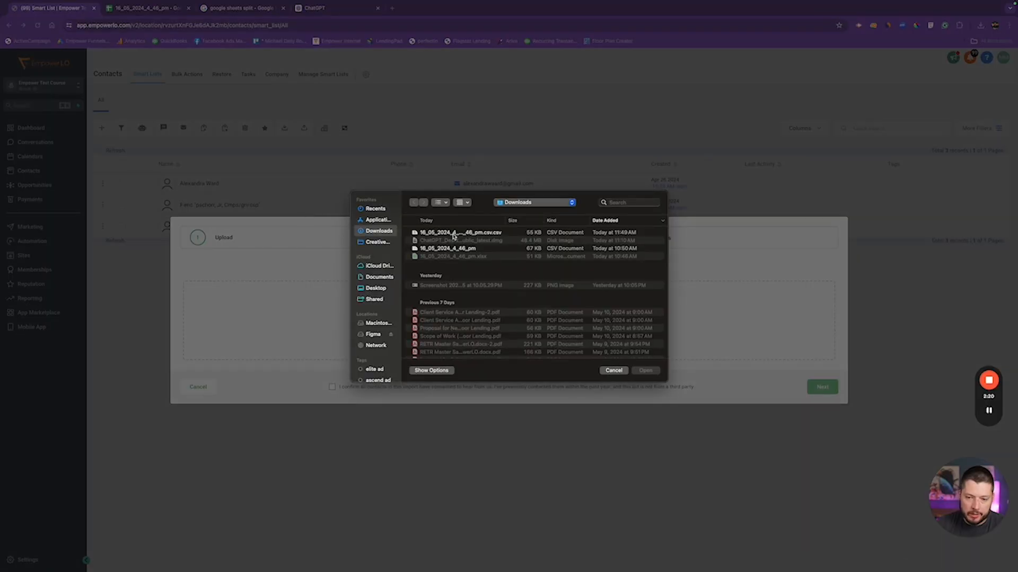
pyautogui.doubleClick(453, 233)
pyautogui.click(332, 392)
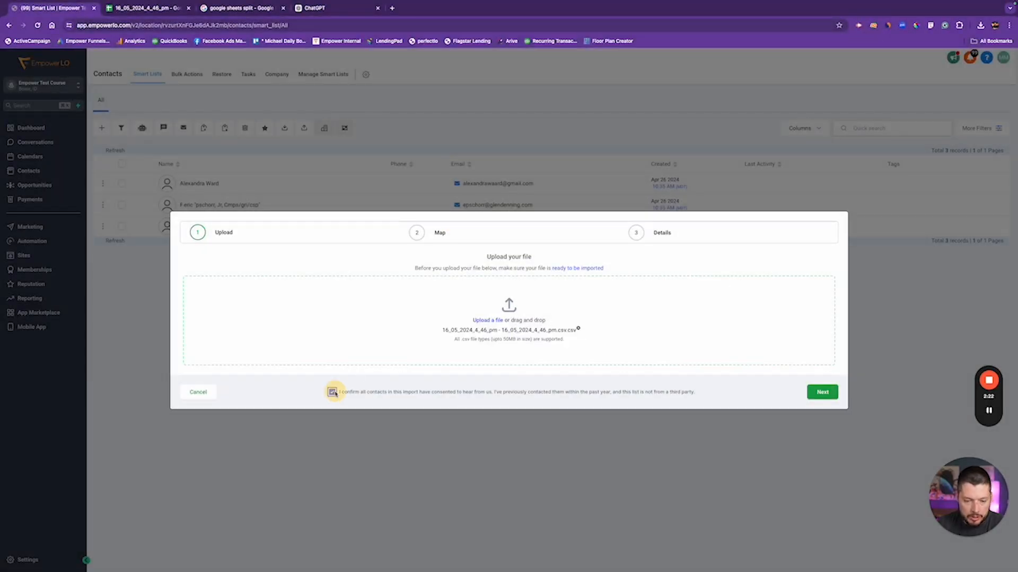
pyautogui.click(822, 392)
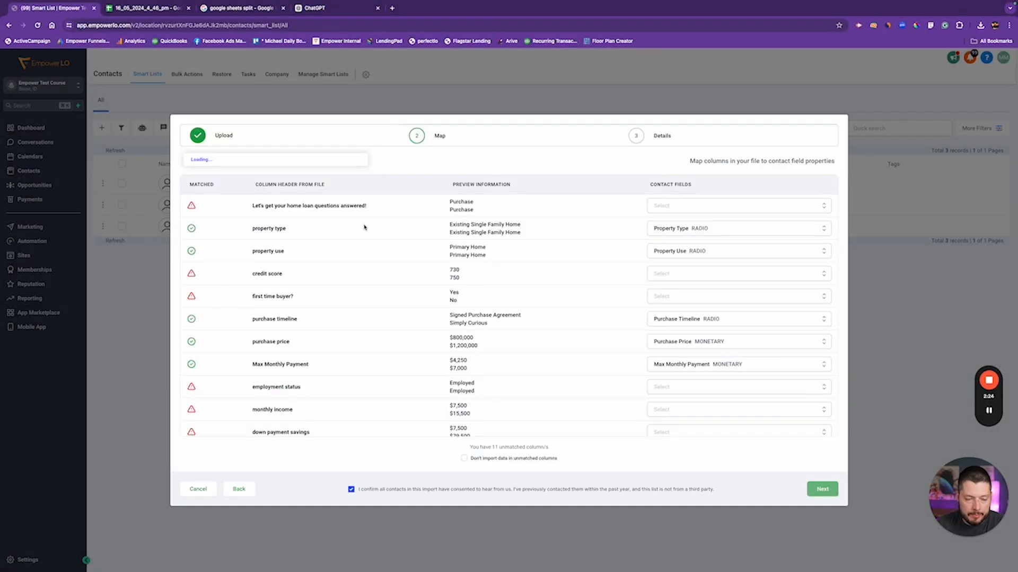
# Map columns to Lead Type, Self Estimated FICO and First Time Home Buyer?
pyautogui.click(711, 206)
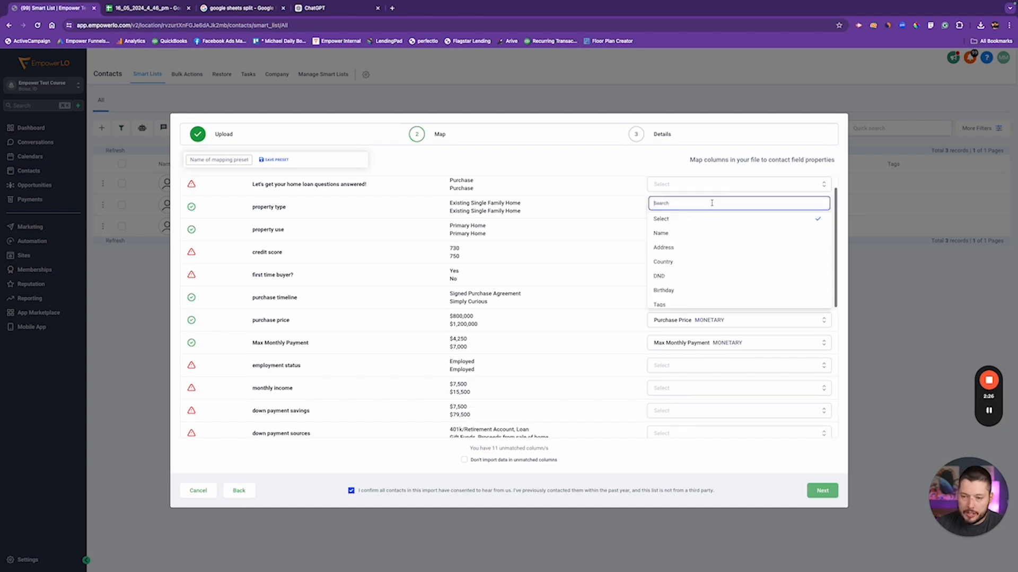
pyautogui.write('lead')
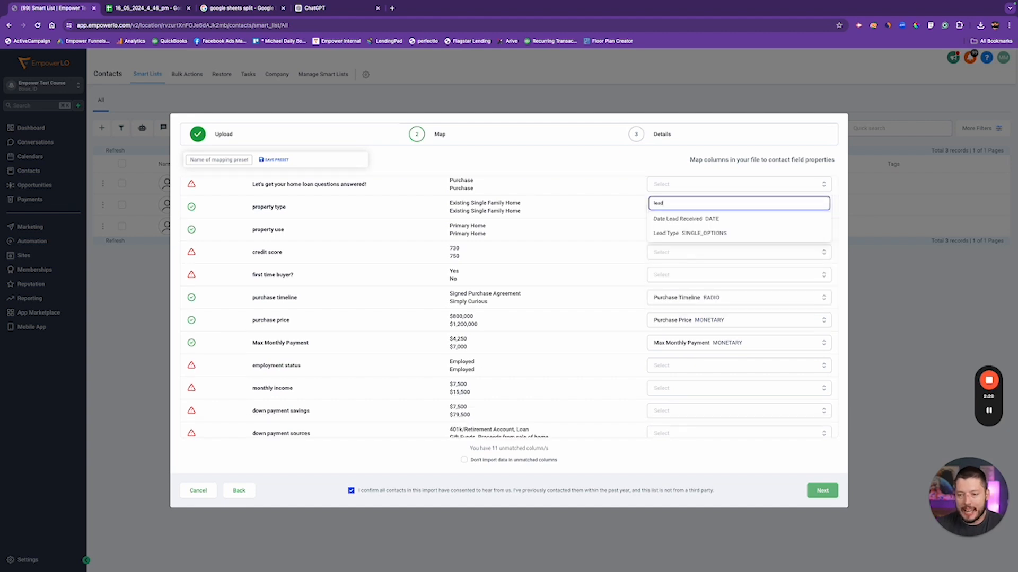
pyautogui.click(689, 233)
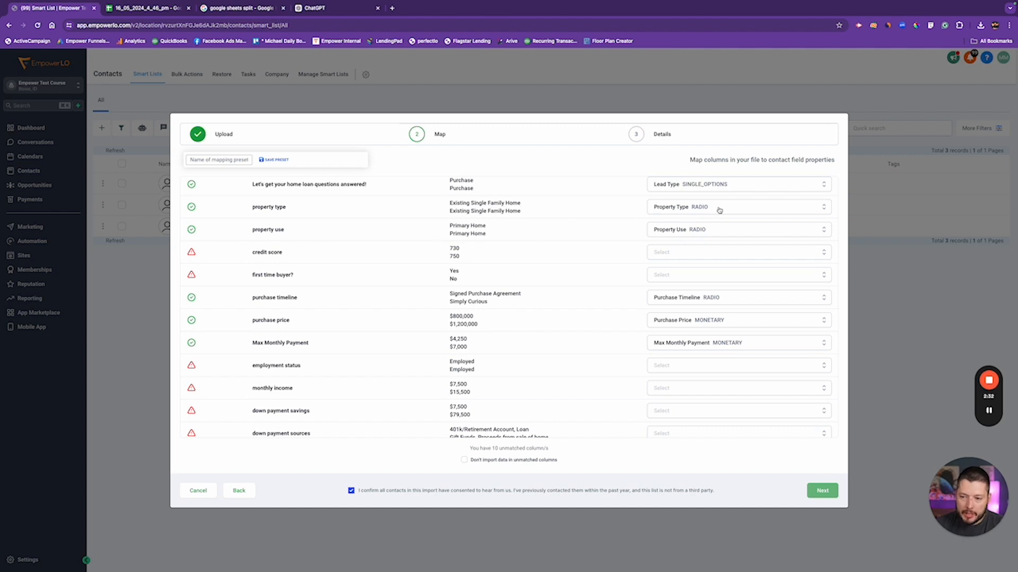
pyautogui.click(775, 255)
pyautogui.write('sel')
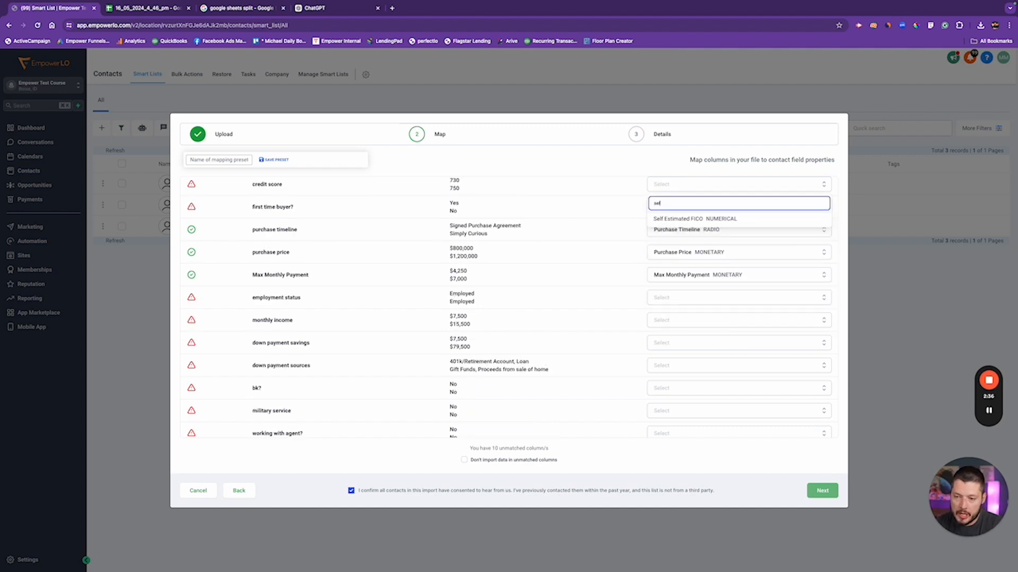
pyautogui.click(715, 219)
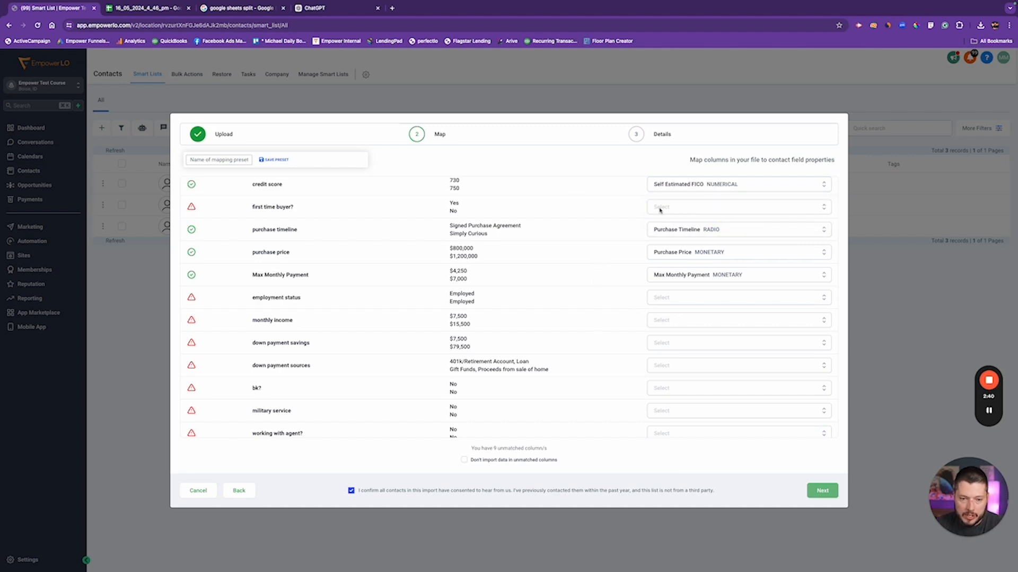
pyautogui.click(723, 207)
pyautogui.write('first')
pyautogui.click(722, 219)
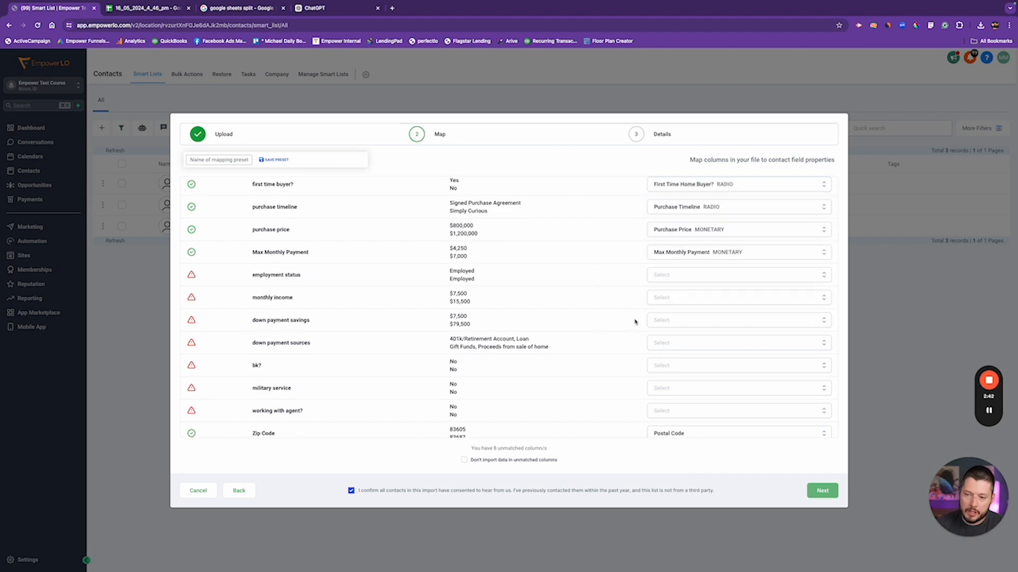
# Search for an employment status field, then leave that column unmatched
pyautogui.click(695, 281)
pyautogui.write('empl')
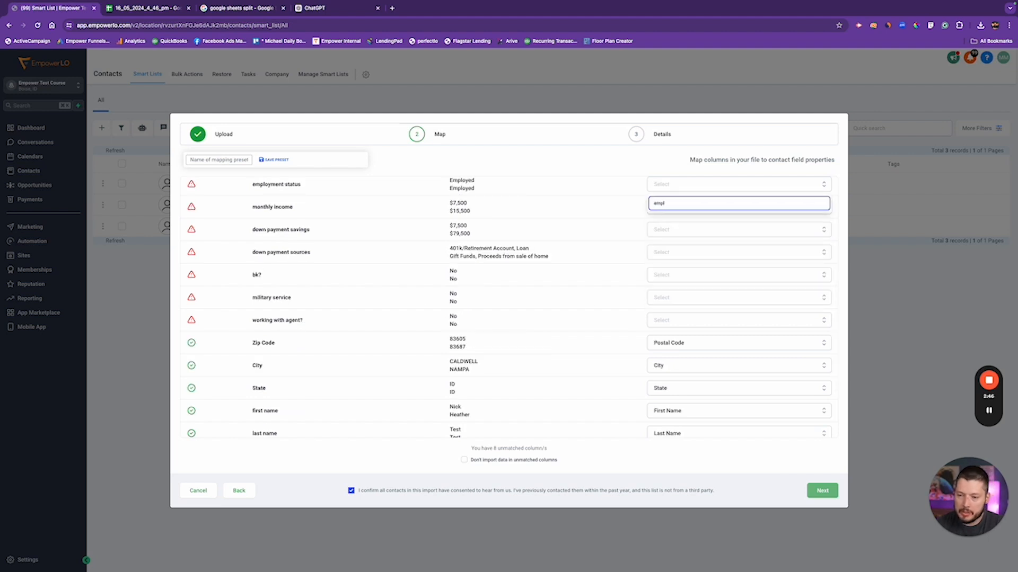
pyautogui.press('BackSpace')
pyautogui.press('BackSpace')
pyautogui.press('BackSpace')
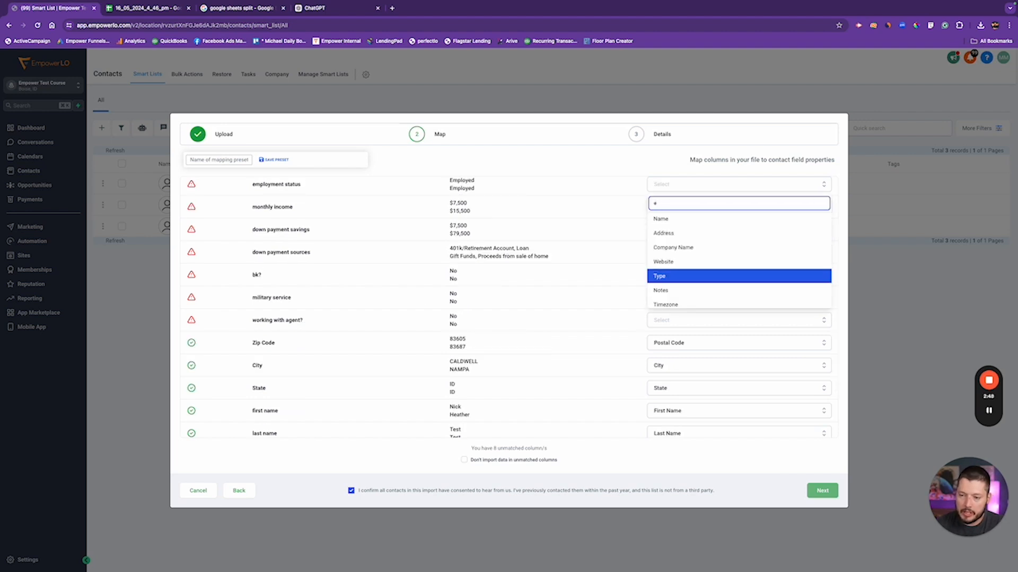
pyautogui.scroll(-5, 695, 261)
pyautogui.scroll(4, 697, 266)
pyautogui.click(565, 224)
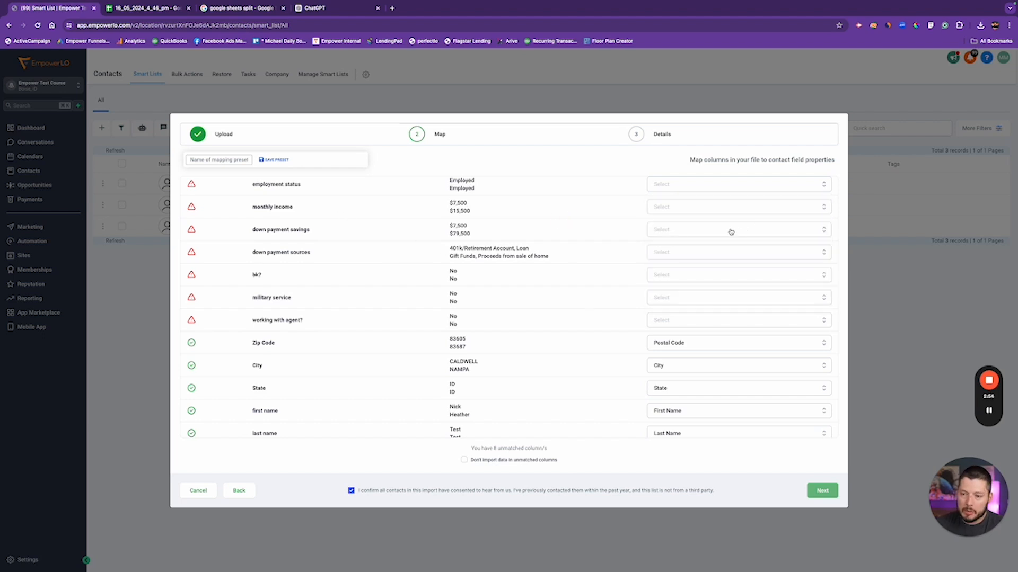
pyautogui.scroll(4, 727, 230)
pyautogui.scroll(-1, 705, 334)
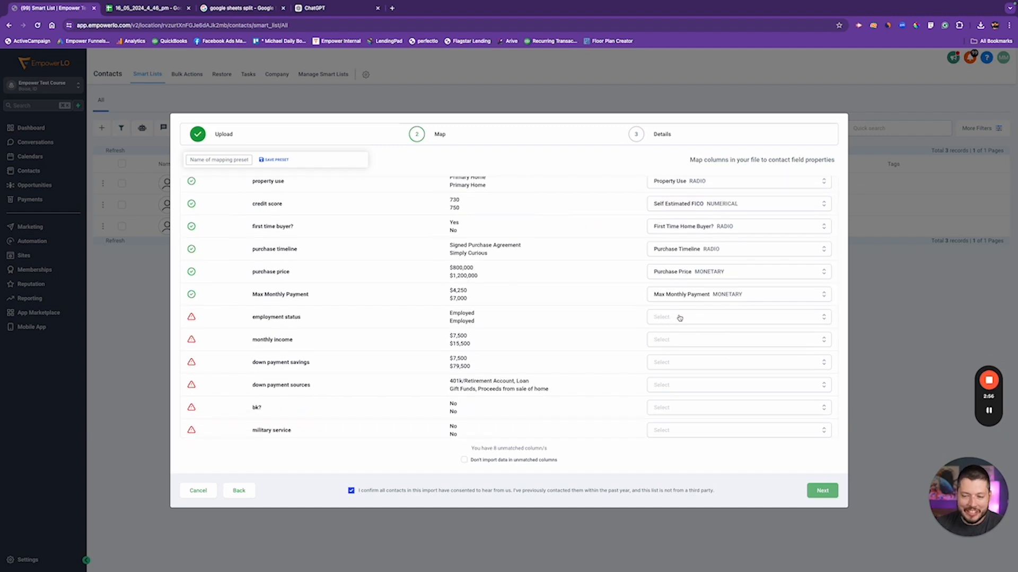
pyautogui.scroll(-1, 683, 318)
pyautogui.click(707, 304)
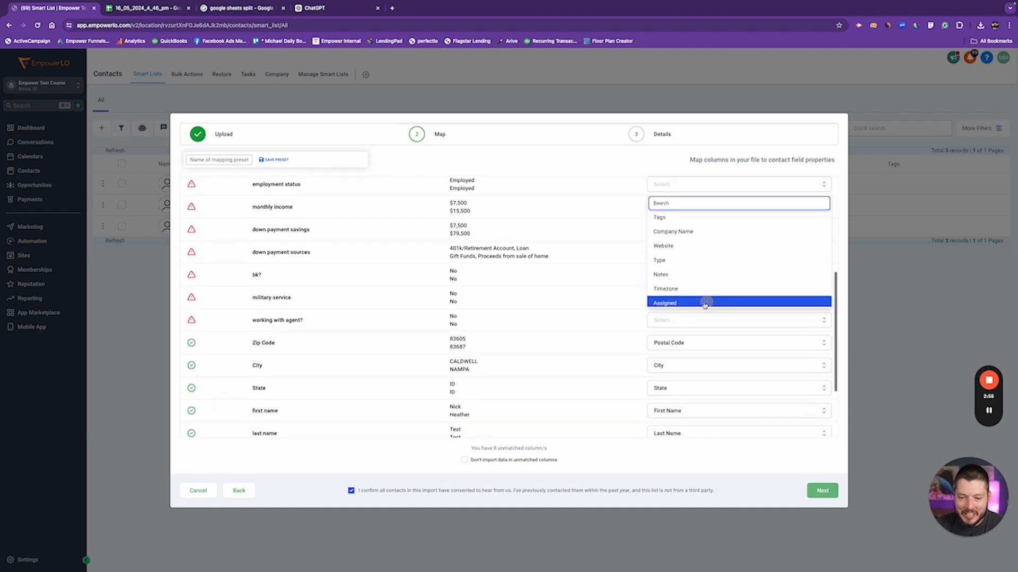
pyautogui.click(595, 291)
pyautogui.scroll(-1, 651, 303)
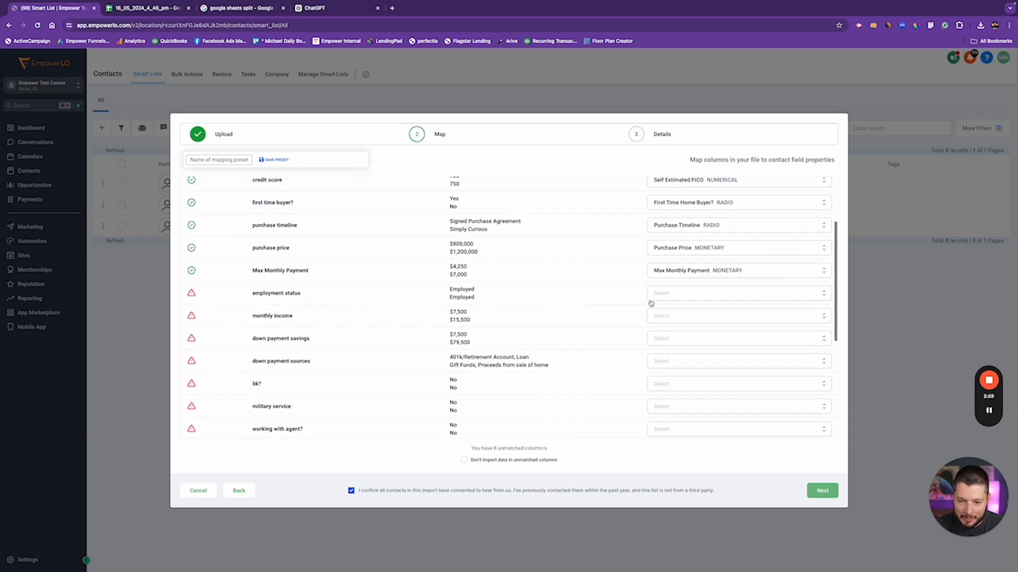
# Map income, down payment savings/sources and bk? to Monthly Household Income, Down Payment Amount/Source, Recent Bankruptcy?
pyautogui.click(704, 317)
pyautogui.write('month')
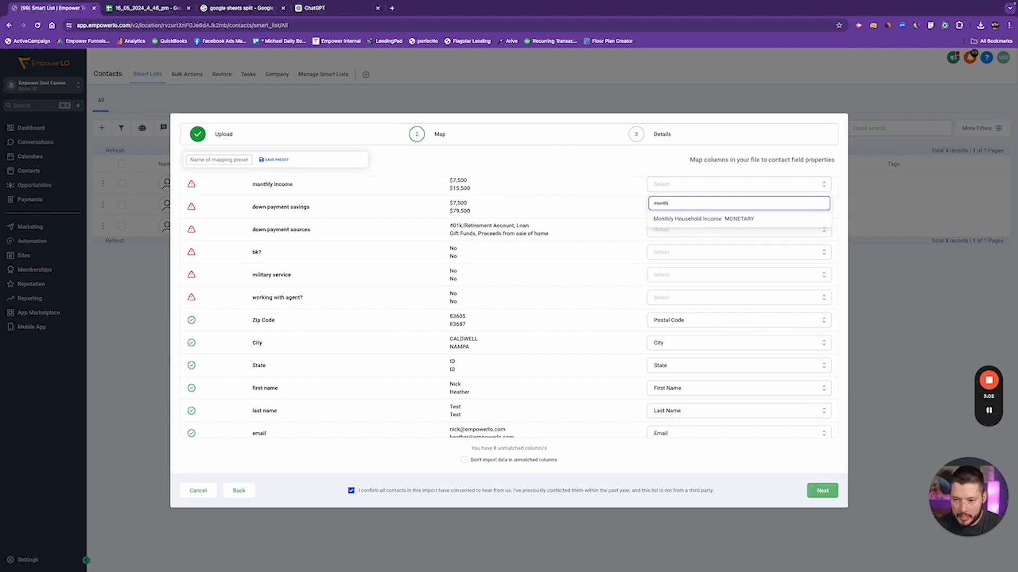
pyautogui.write('ly')
pyautogui.click(700, 217)
pyautogui.scroll(2, 695, 228)
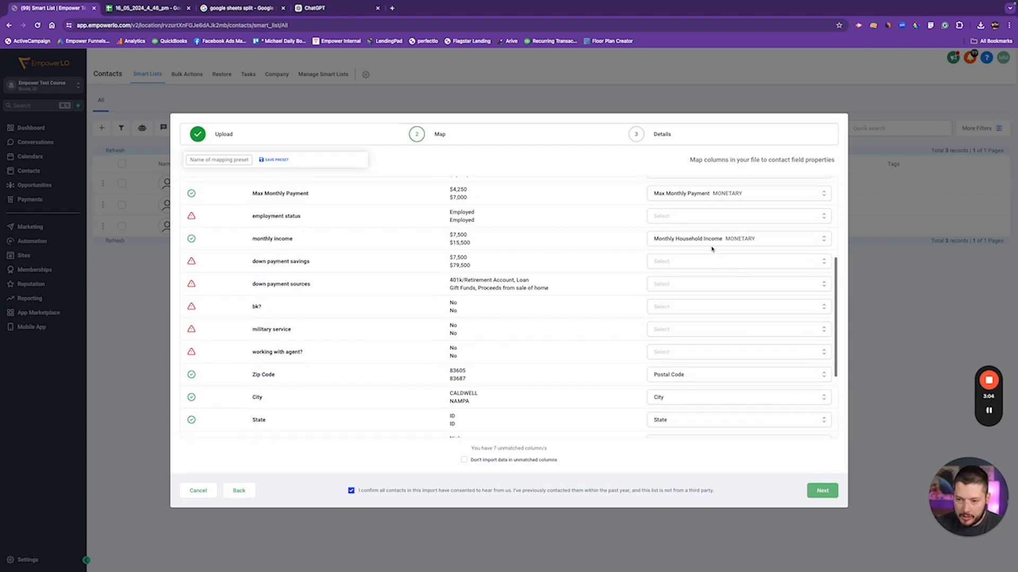
pyautogui.click(684, 265)
pyautogui.write('down')
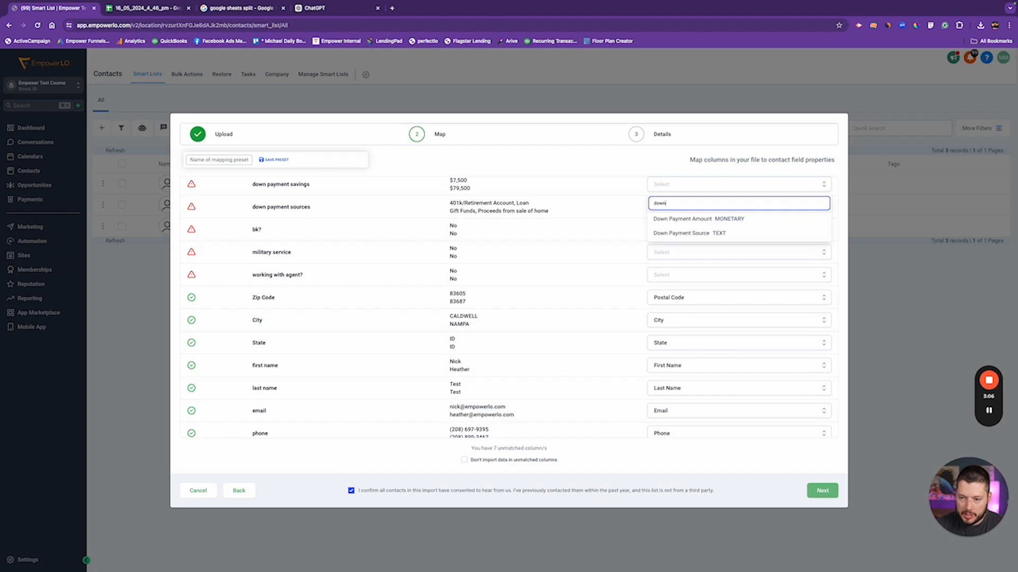
pyautogui.click(737, 219)
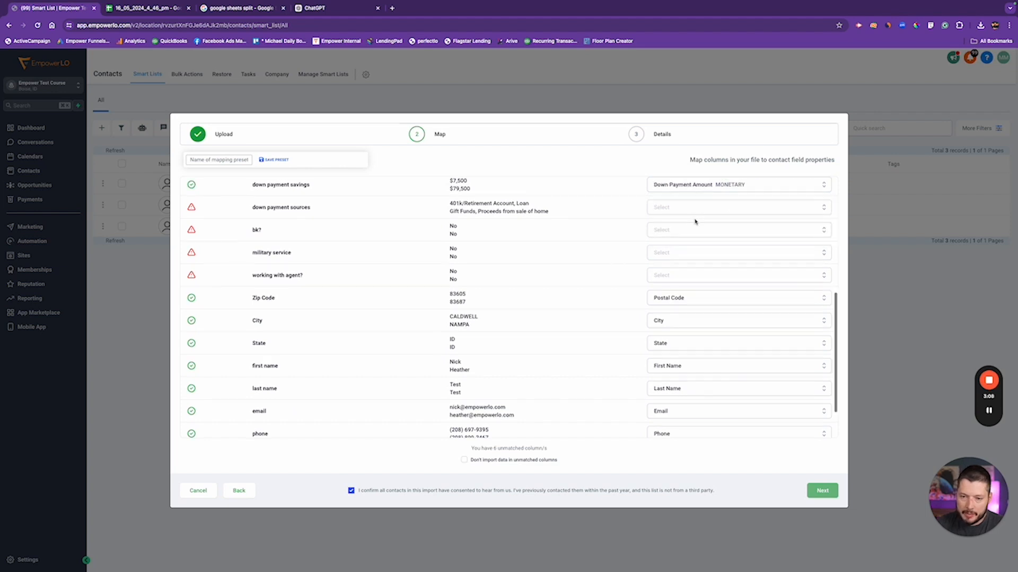
pyautogui.click(692, 218)
pyautogui.write('dow')
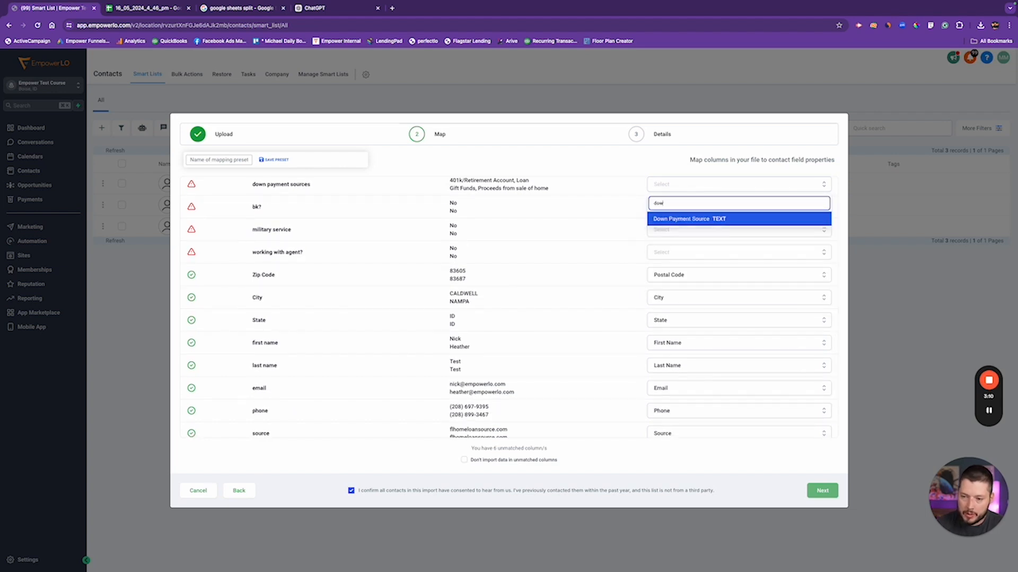
pyautogui.click(718, 219)
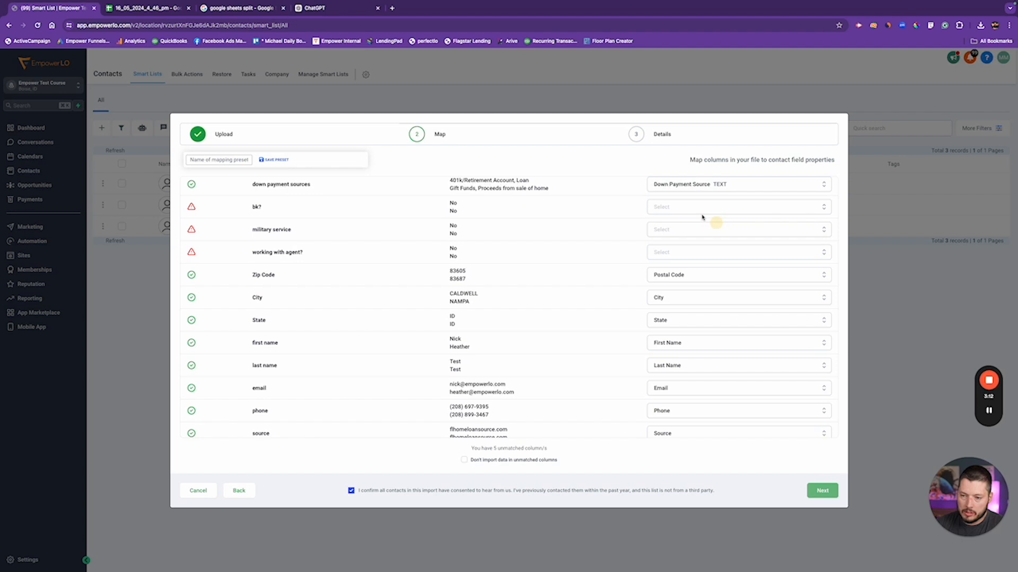
pyautogui.click(670, 206)
pyautogui.write('bank')
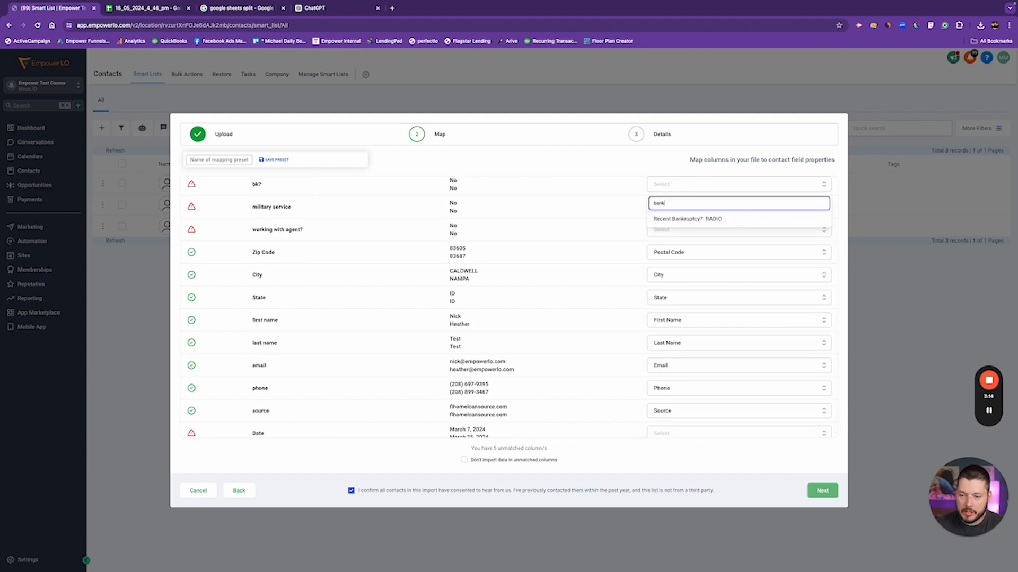
pyautogui.click(677, 218)
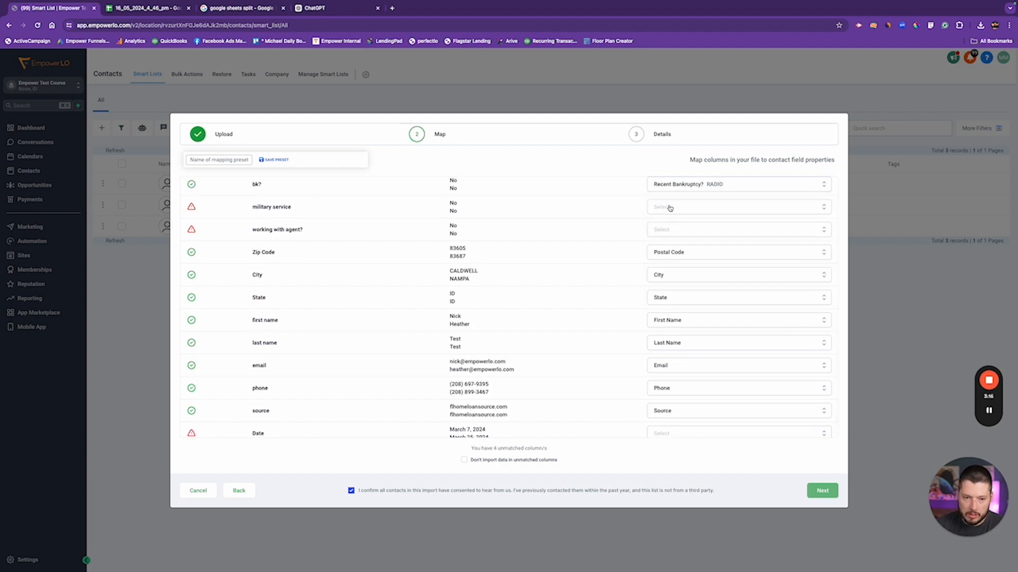
# Map military service, working with agent? and Date to Military Service?, Working with Realtor?, Date Lead Received
pyautogui.click(670, 207)
pyautogui.write('mil')
pyautogui.press('BackSpace')
pyautogui.write('mil')
pyautogui.click(684, 235)
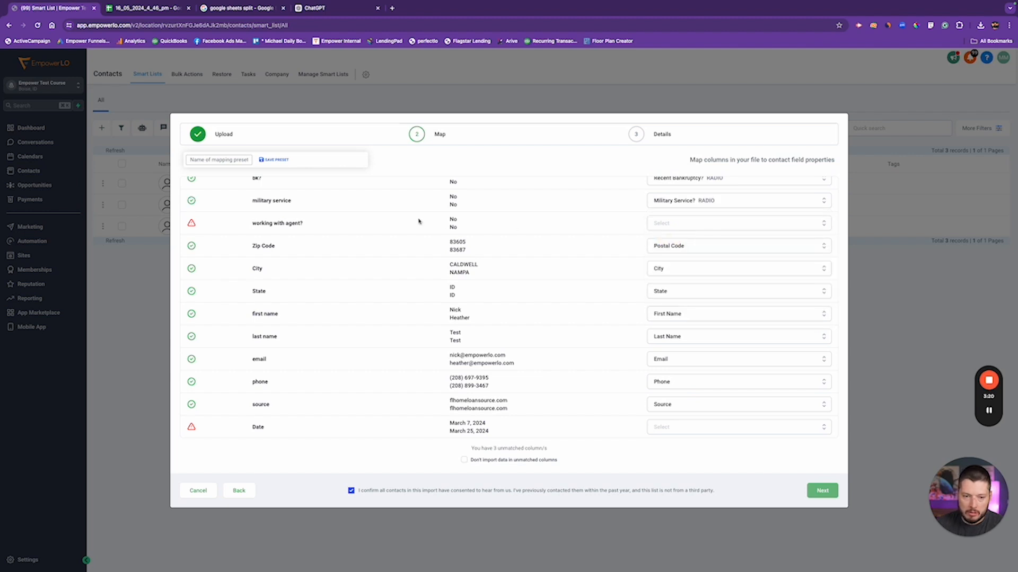
pyautogui.click(705, 223)
pyautogui.write('wo')
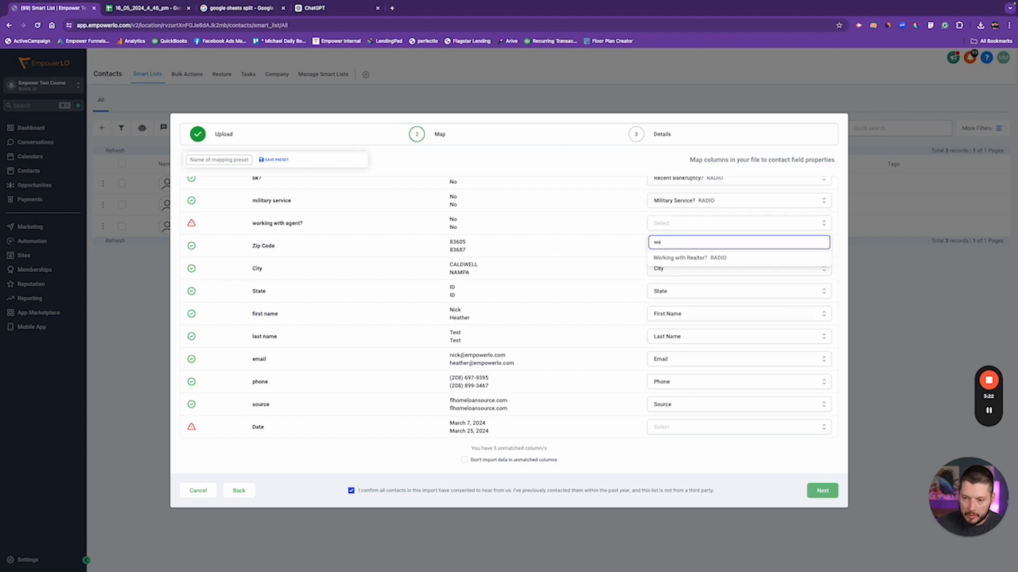
pyautogui.click(688, 258)
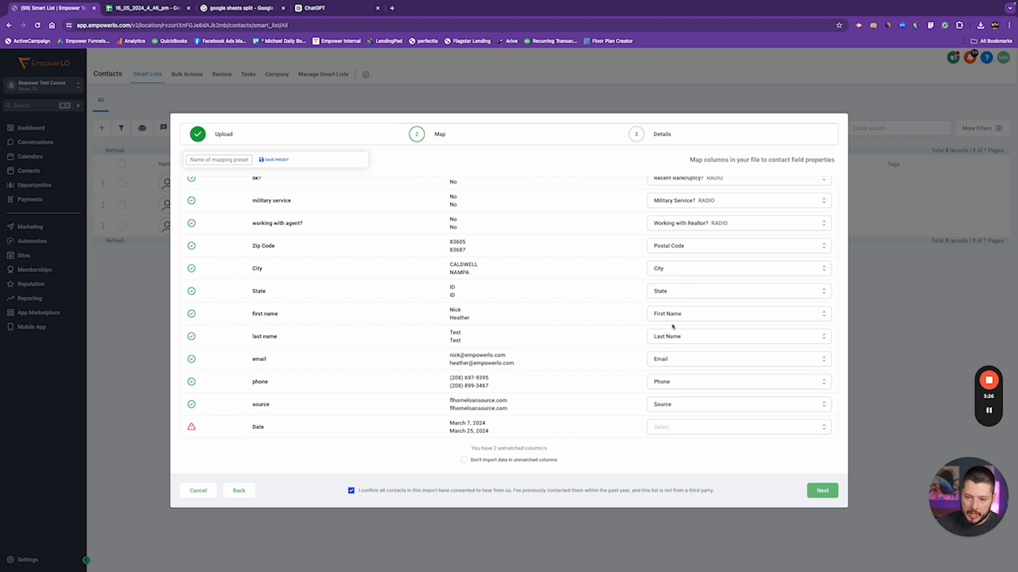
pyautogui.click(675, 428)
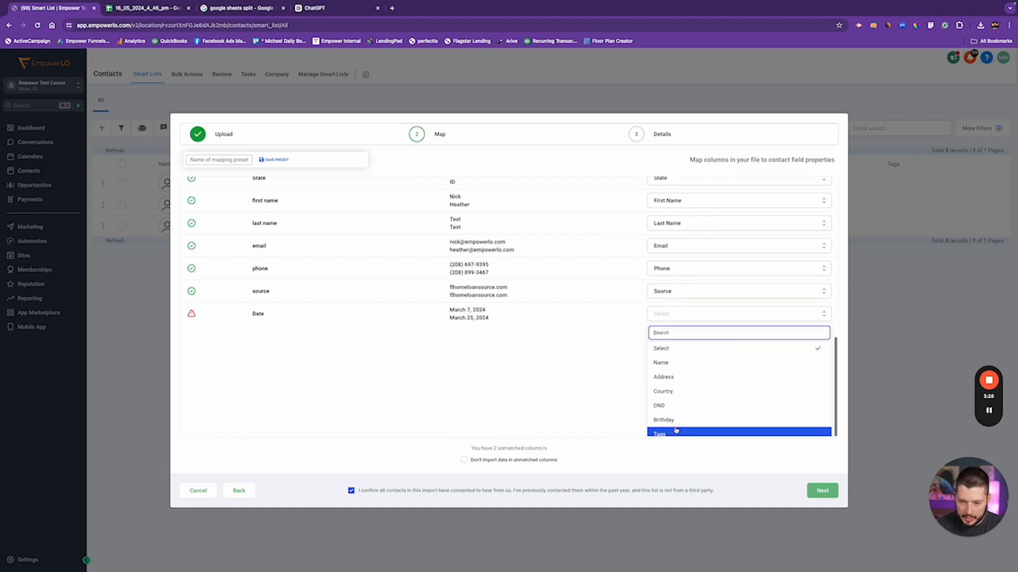
pyautogui.write('date')
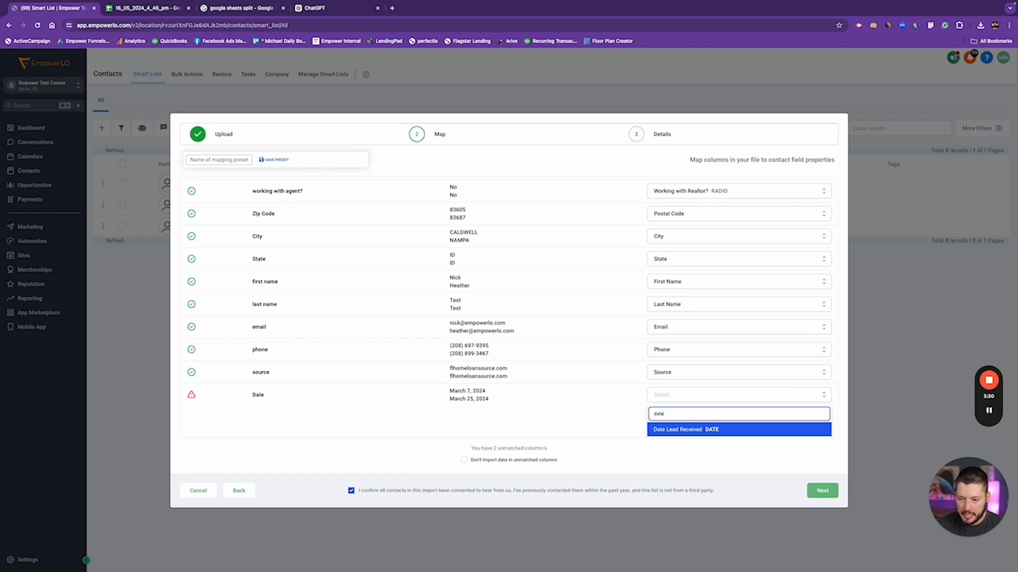
pyautogui.click(694, 430)
# Review the mappings and tick 'Don't import data in unmatched columns'
pyautogui.scroll(4, 704, 360)
pyautogui.scroll(3, 704, 360)
pyautogui.scroll(-1, 719, 346)
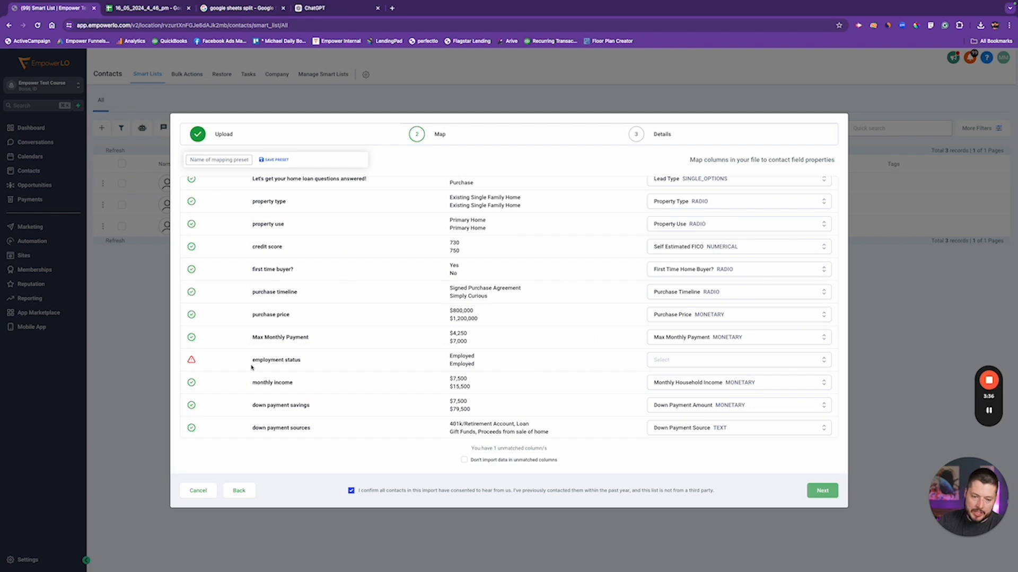
pyautogui.scroll(-5, 455, 364)
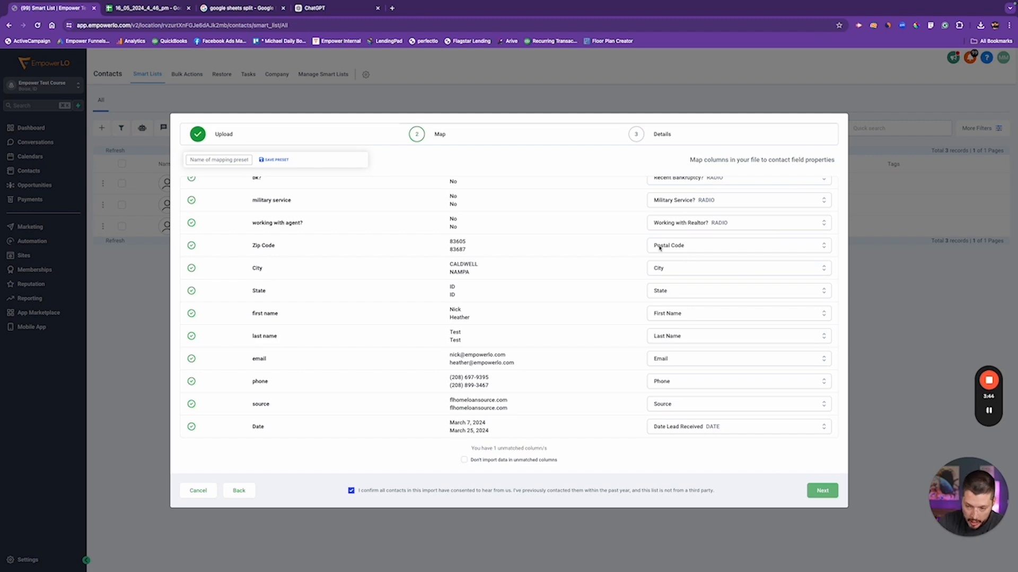
pyautogui.scroll(10, 718, 374)
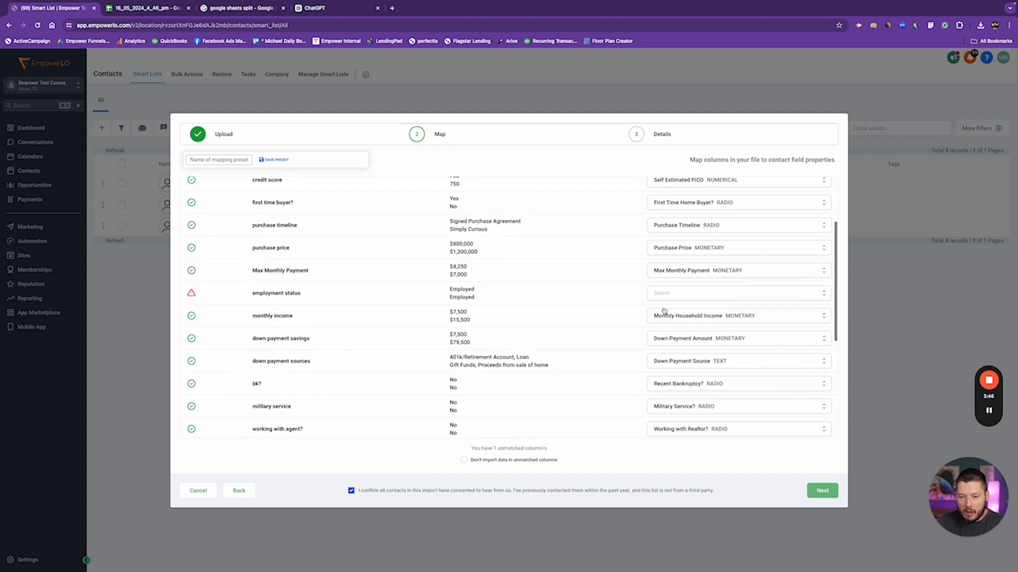
pyautogui.scroll(-10, 623, 306)
pyautogui.scroll(6, 623, 305)
pyautogui.scroll(-2, 377, 264)
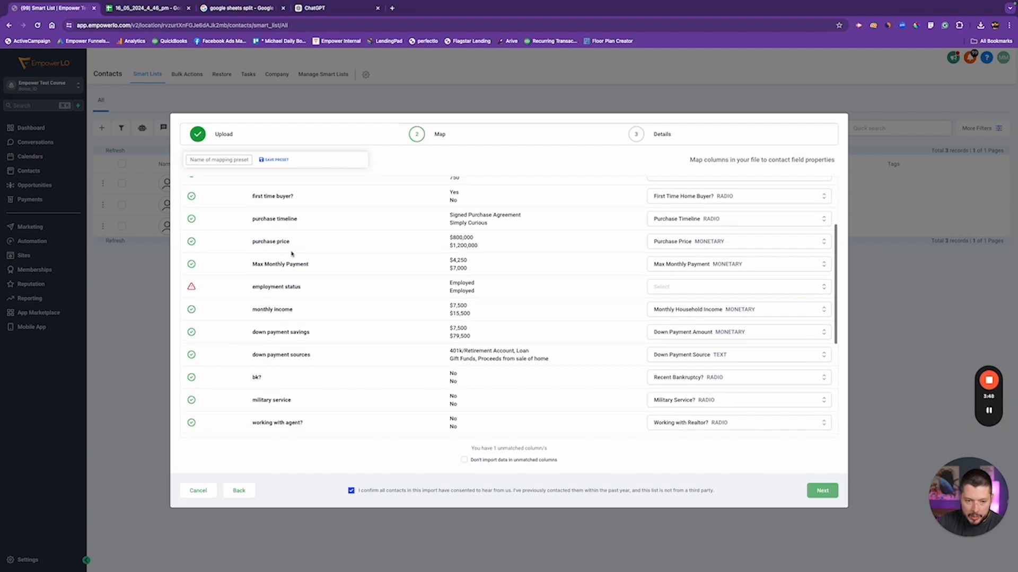
pyautogui.scroll(-2, 348, 341)
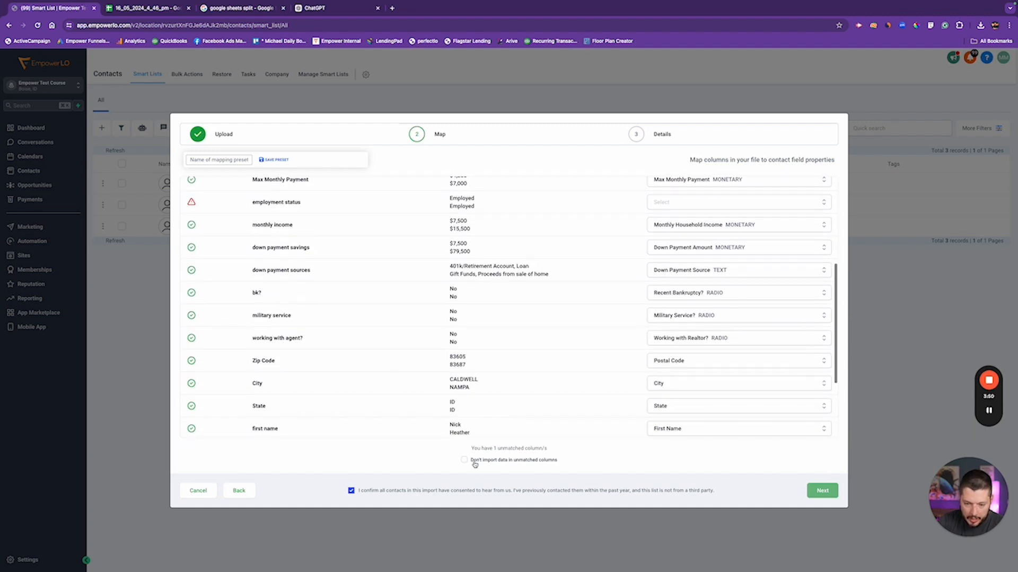
pyautogui.click(464, 460)
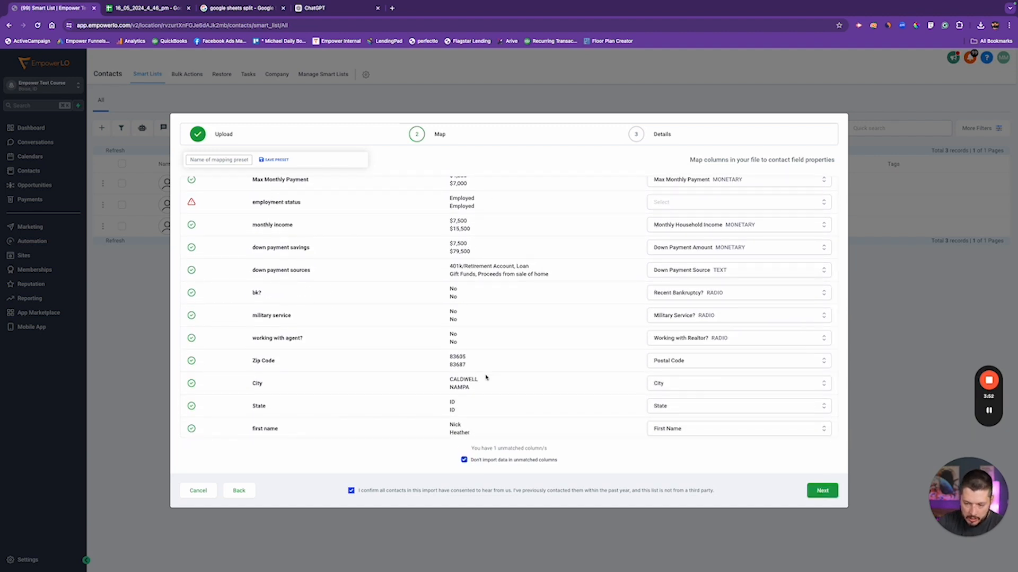
pyautogui.scroll(-3, 515, 370)
# Create a contact list named 'Initial Database Upload' and expand the advanced import options
pyautogui.click(822, 490)
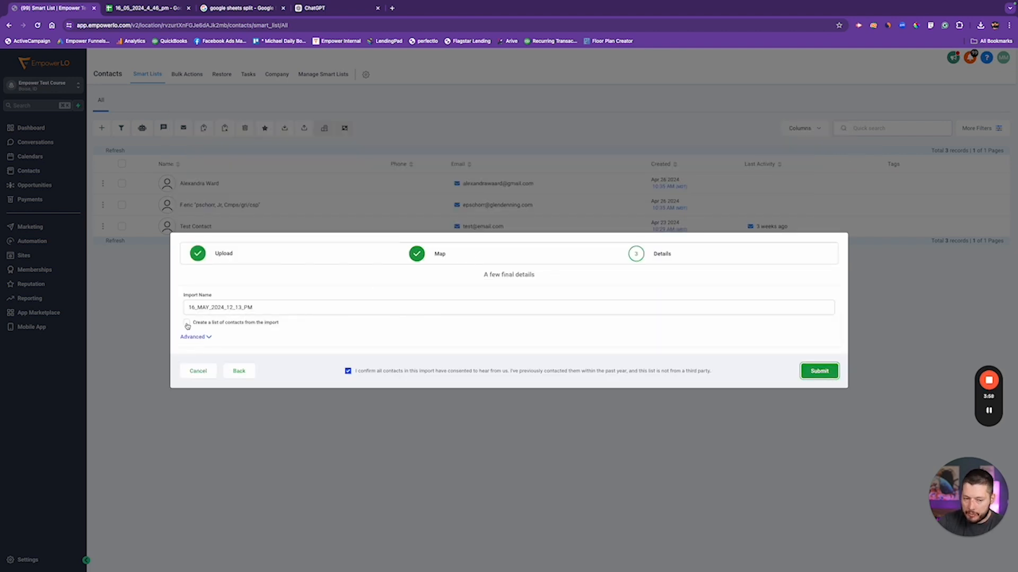
pyautogui.click(187, 326)
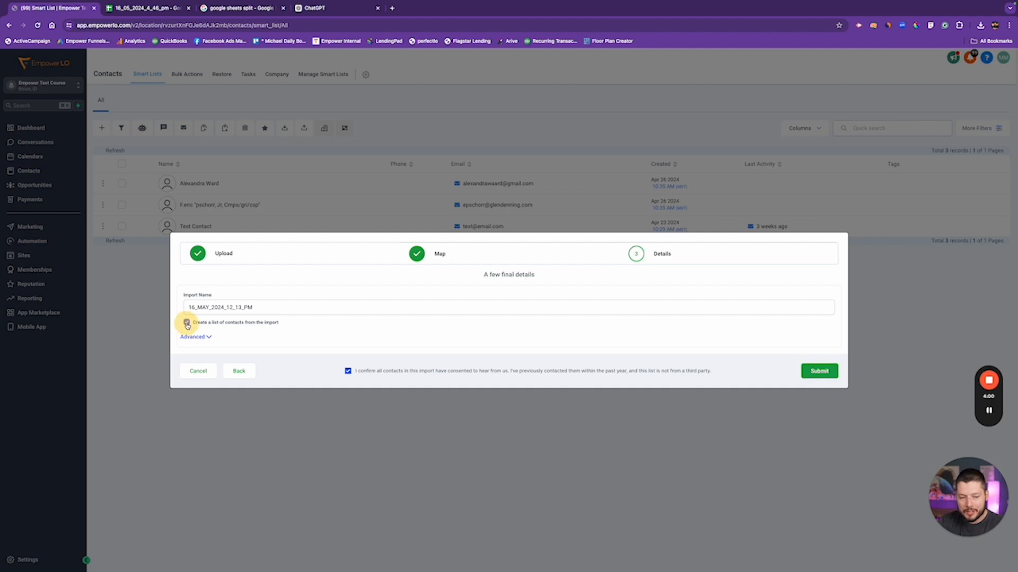
pyautogui.doubleClick(246, 306)
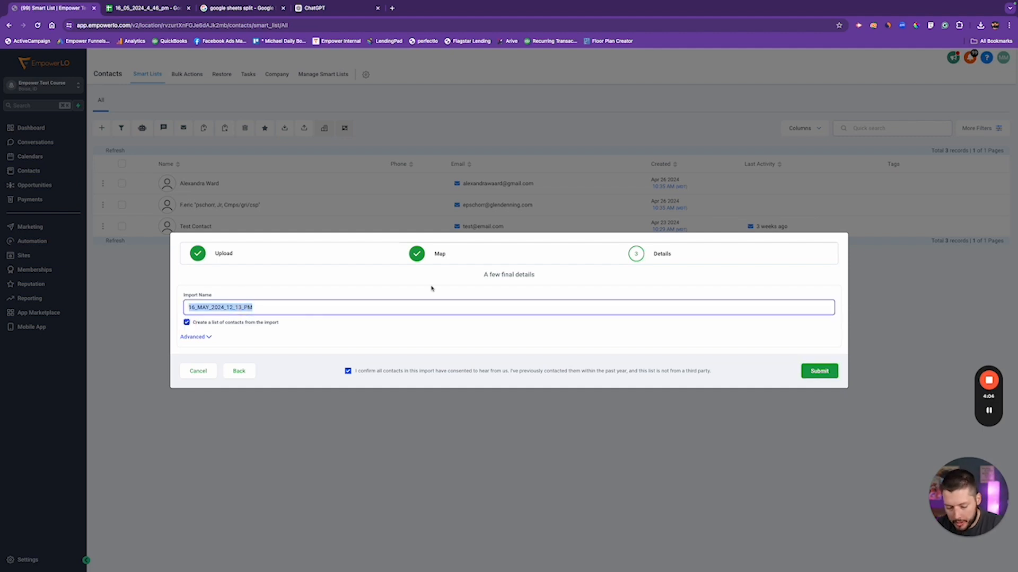
pyautogui.write('Initial Database Upload')
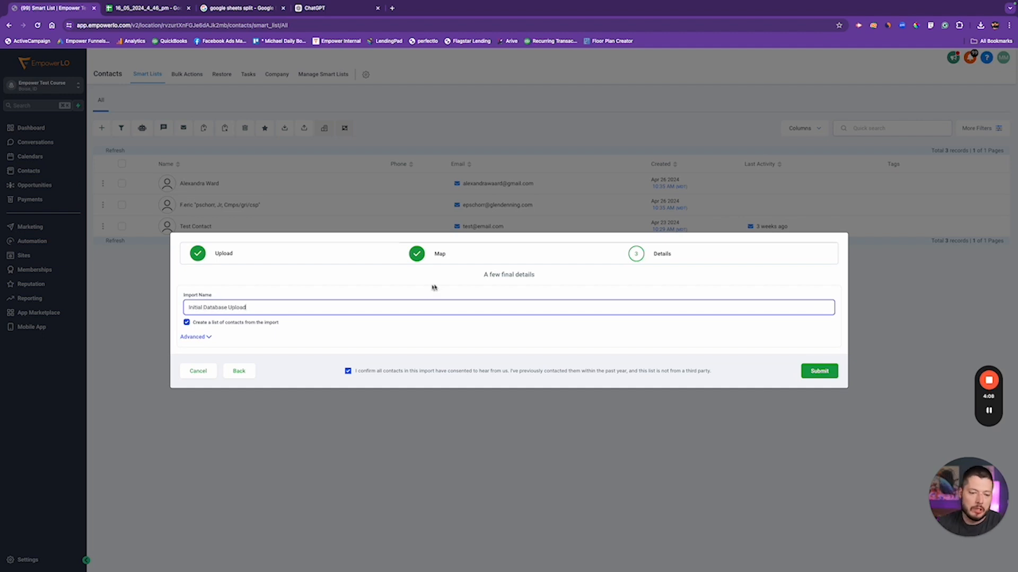
pyautogui.click(208, 334)
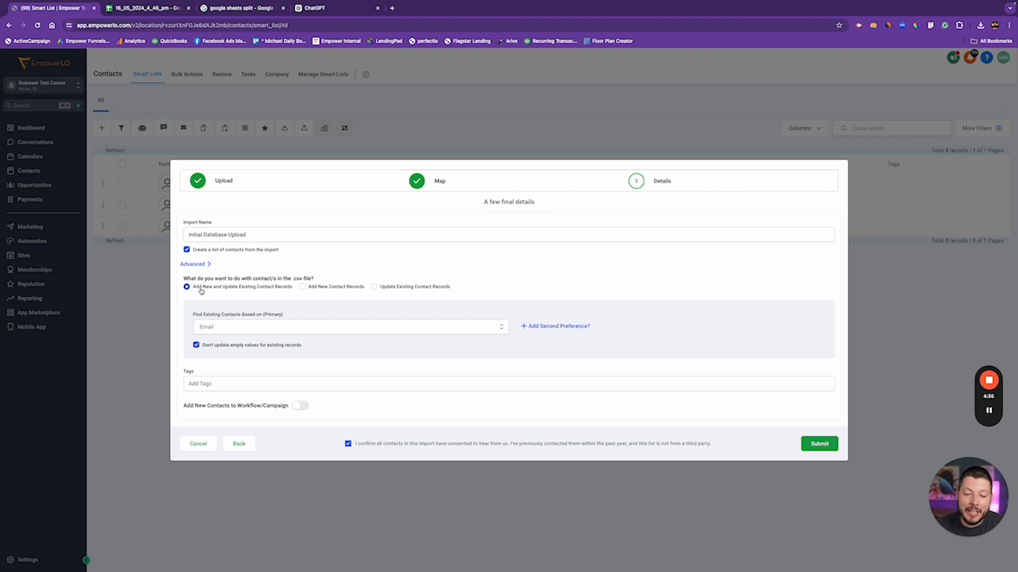
pyautogui.click(324, 291)
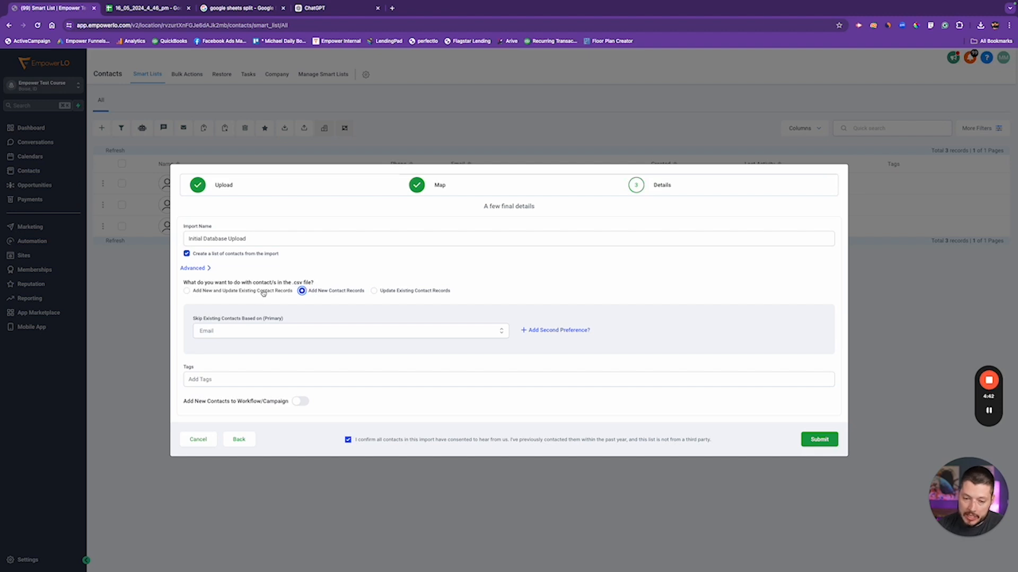
pyautogui.click(390, 292)
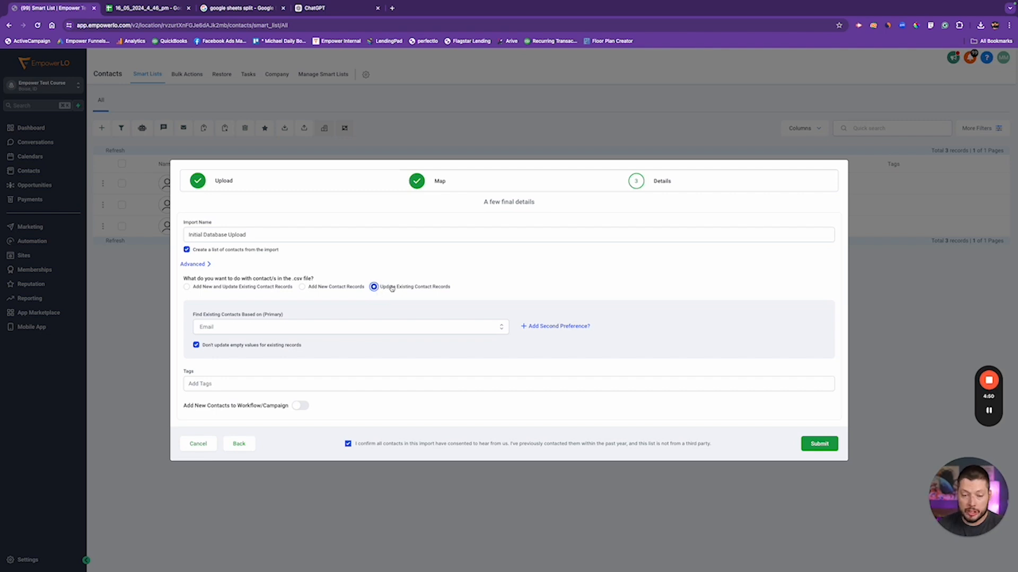
pyautogui.click(206, 286)
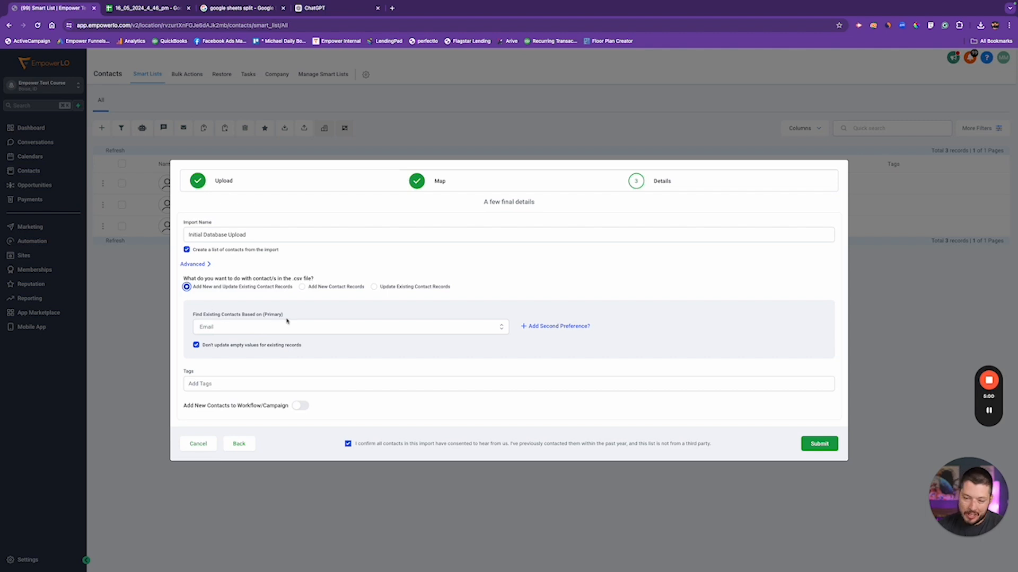
# Add Phone as the second match preference and let empty values update existing records
pyautogui.click(536, 325)
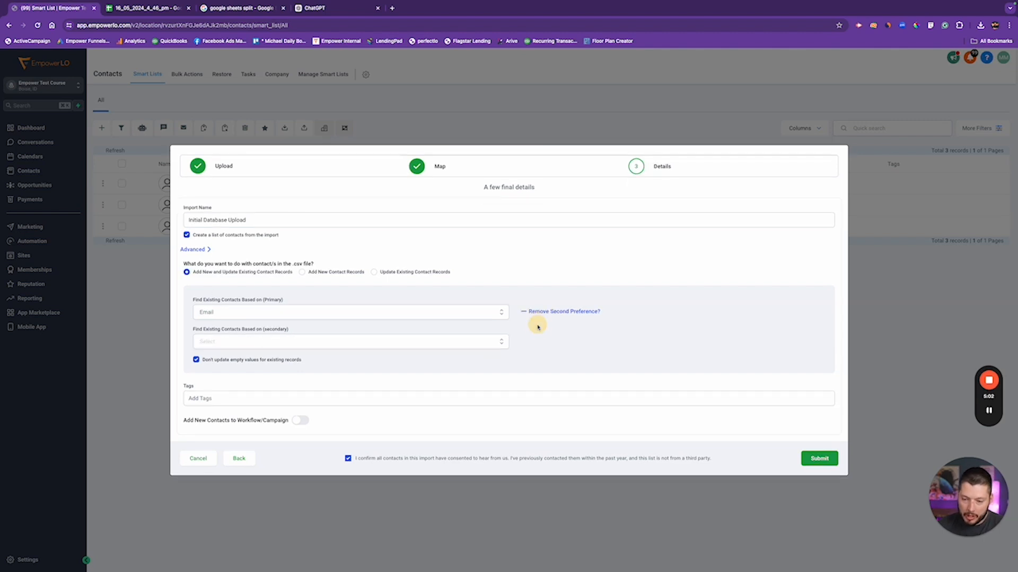
pyautogui.click(299, 346)
pyautogui.click(291, 362)
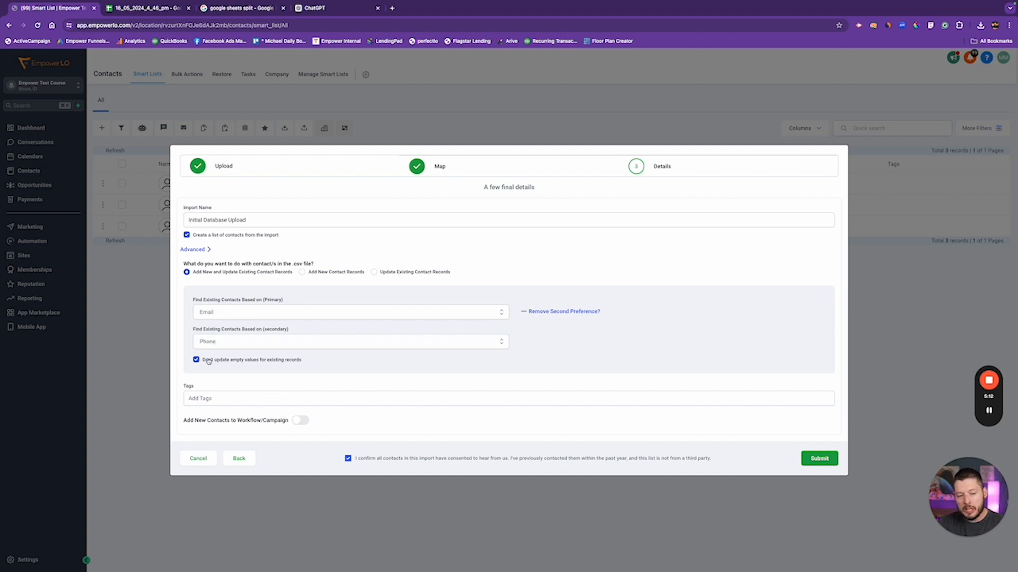
pyautogui.click(276, 362)
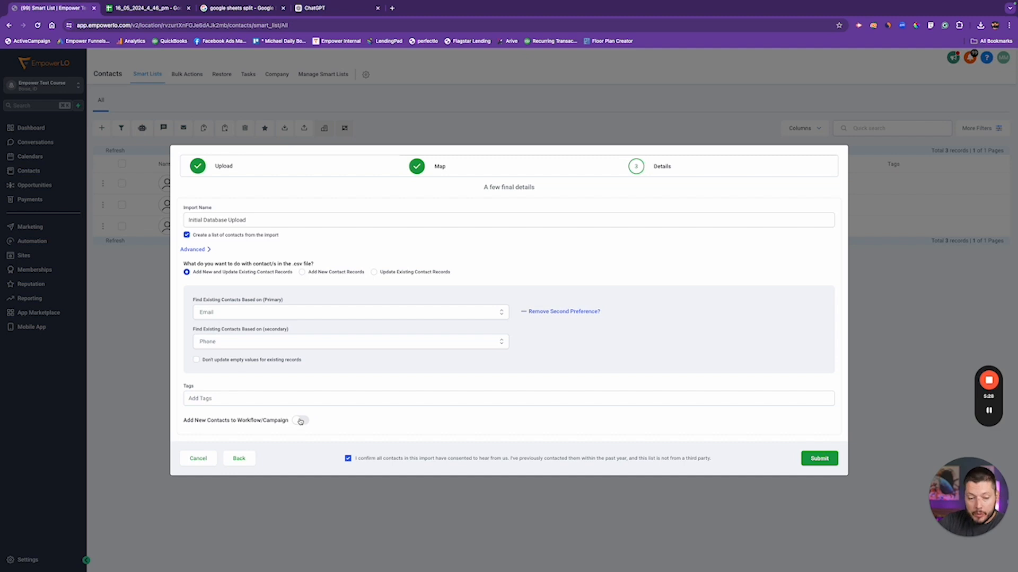
# Tag the imported contacts initialdb and submit the import
pyautogui.click(230, 399)
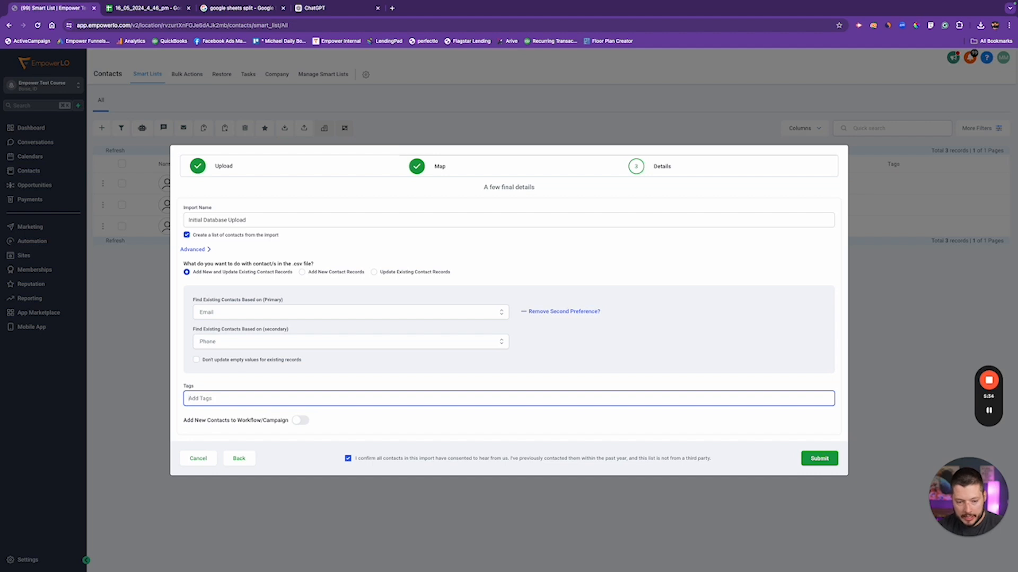
pyautogui.write('inti')
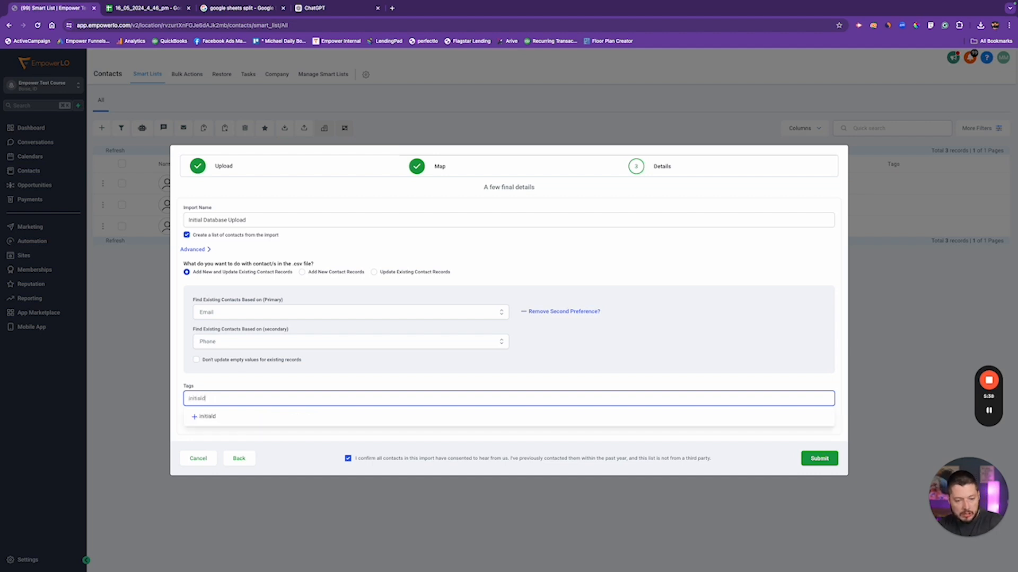
pyautogui.hotkey('ctrl', 'a')
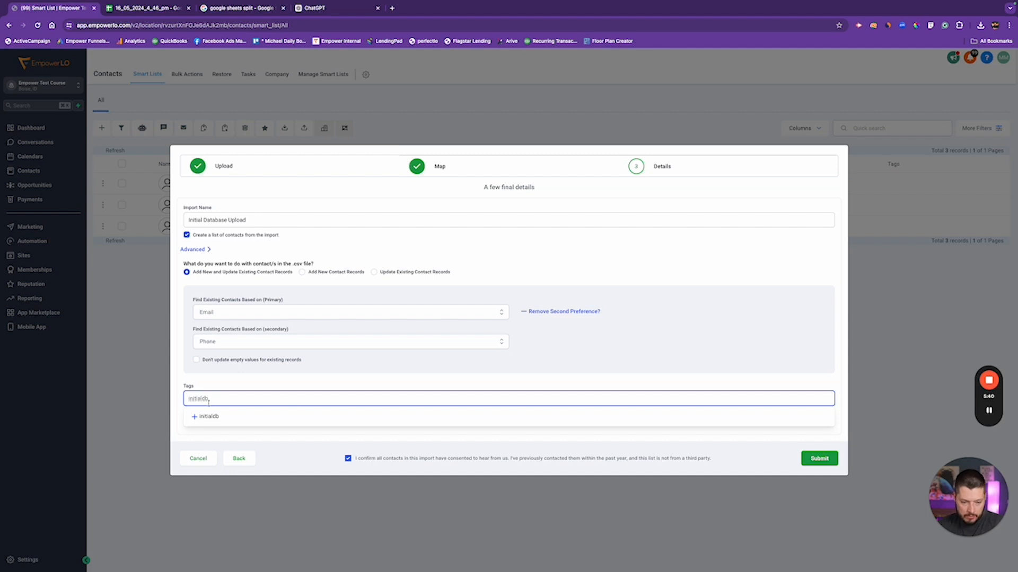
pyautogui.click(206, 416)
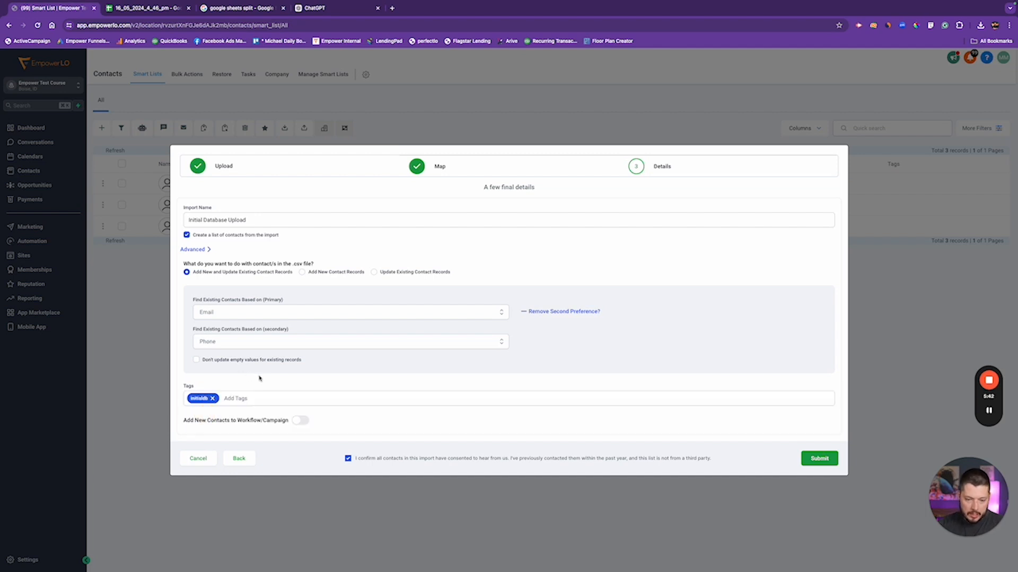
pyautogui.click(835, 459)
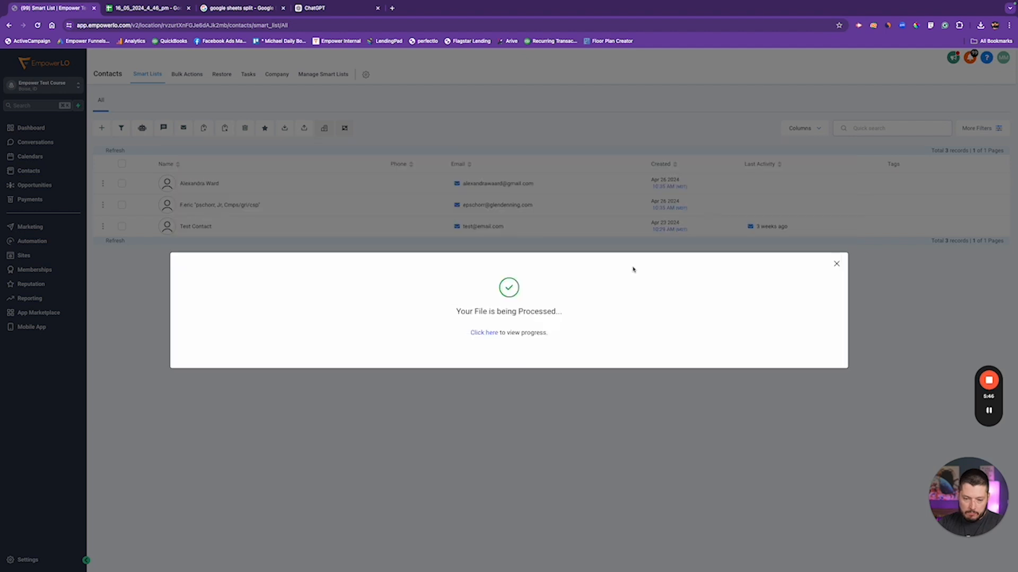
# Check the import progress until Complete, then view the 216 contacts tagged initialdb
pyautogui.click(484, 332)
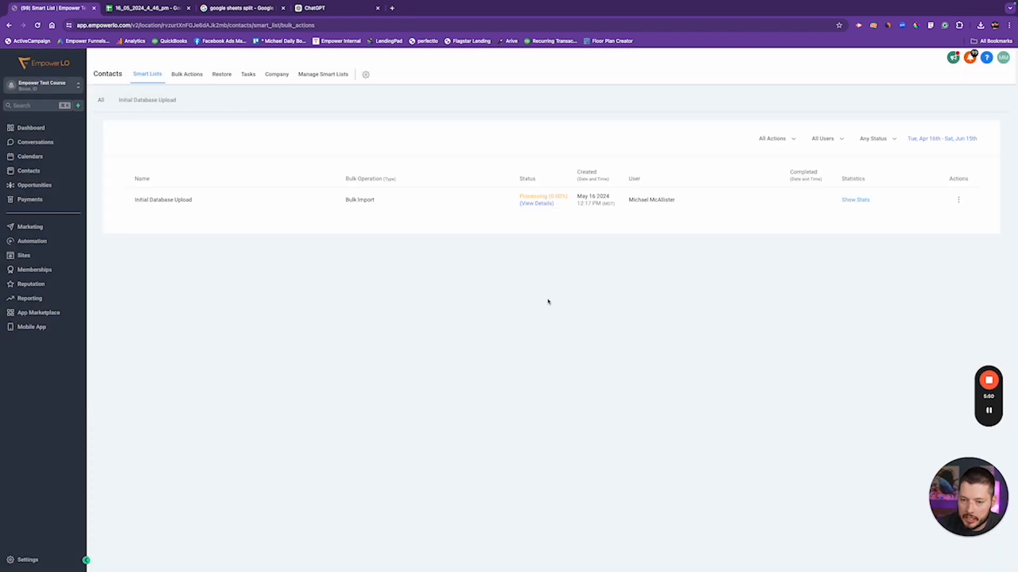
pyautogui.click(543, 204)
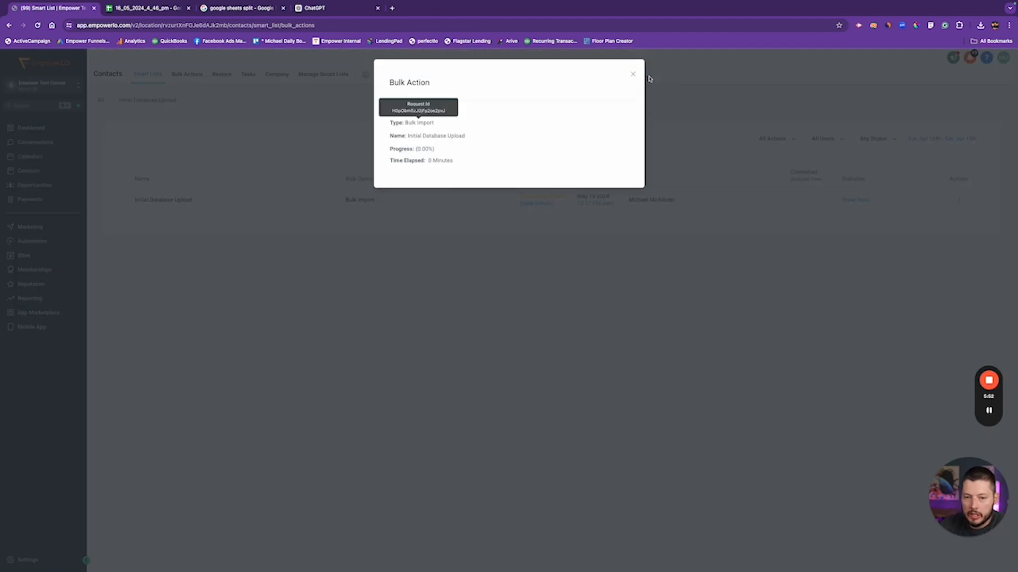
pyautogui.click(634, 75)
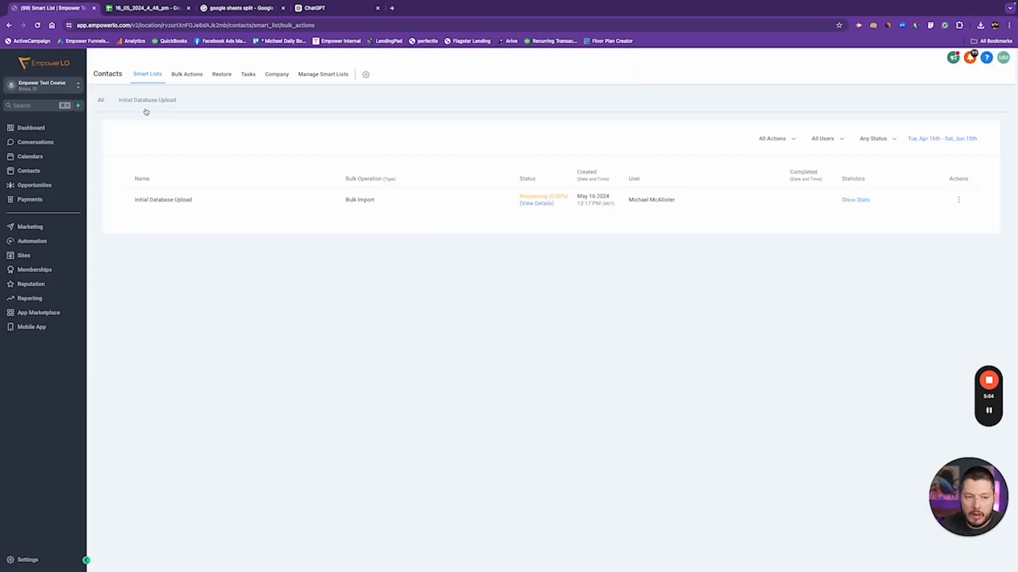
pyautogui.click(38, 25)
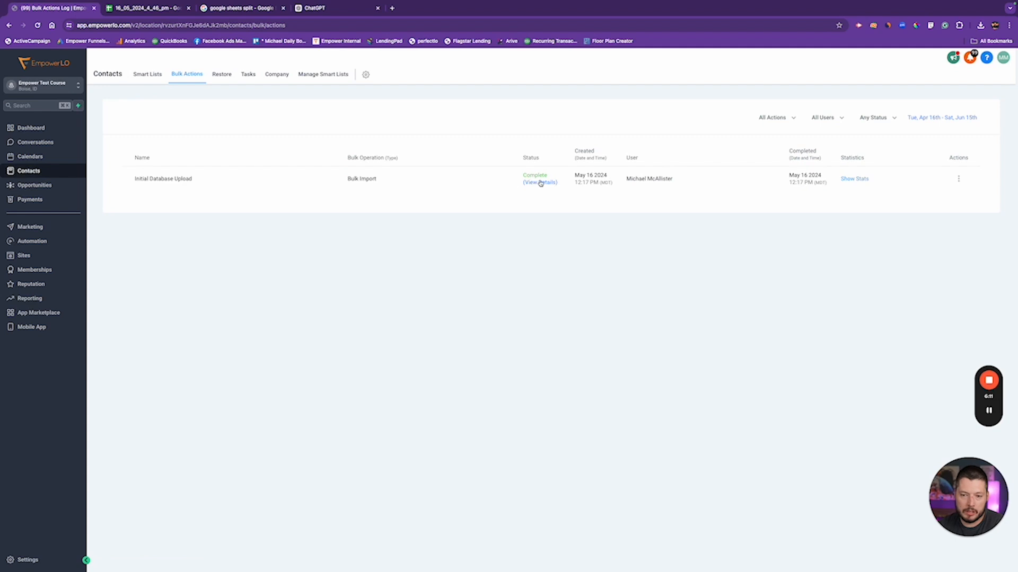
pyautogui.click(539, 182)
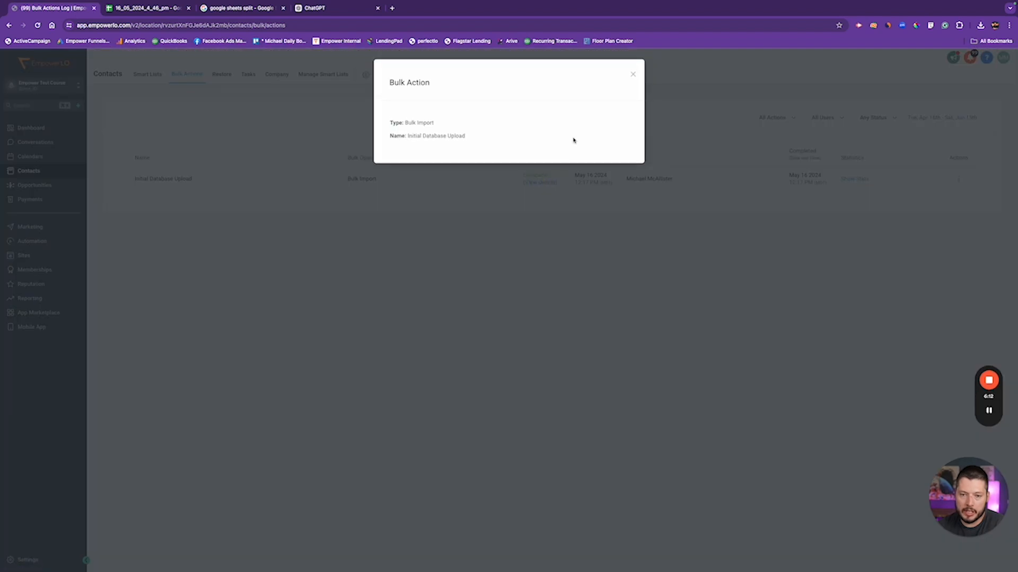
pyautogui.click(633, 74)
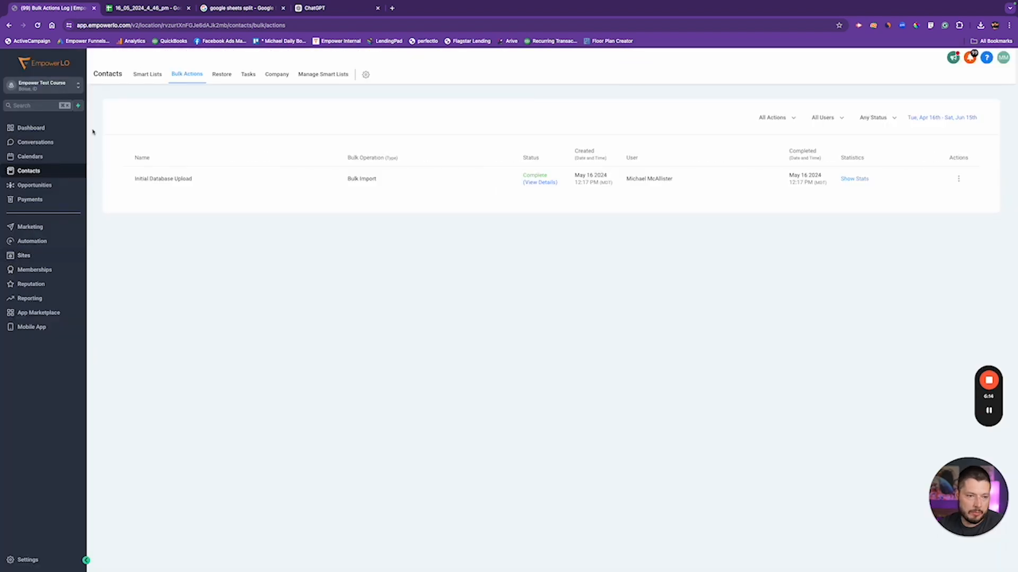
pyautogui.click(147, 74)
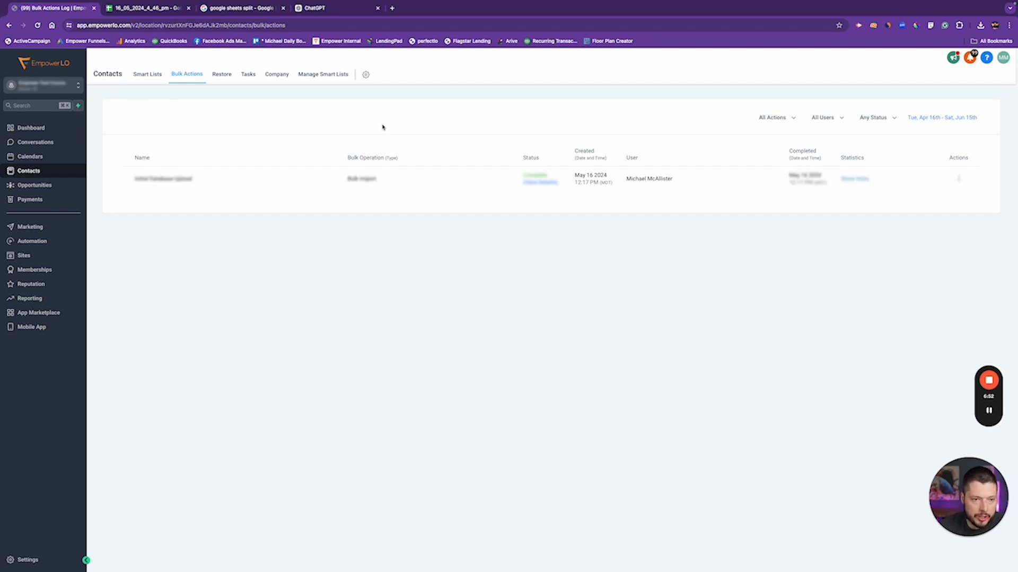
pyautogui.click(146, 79)
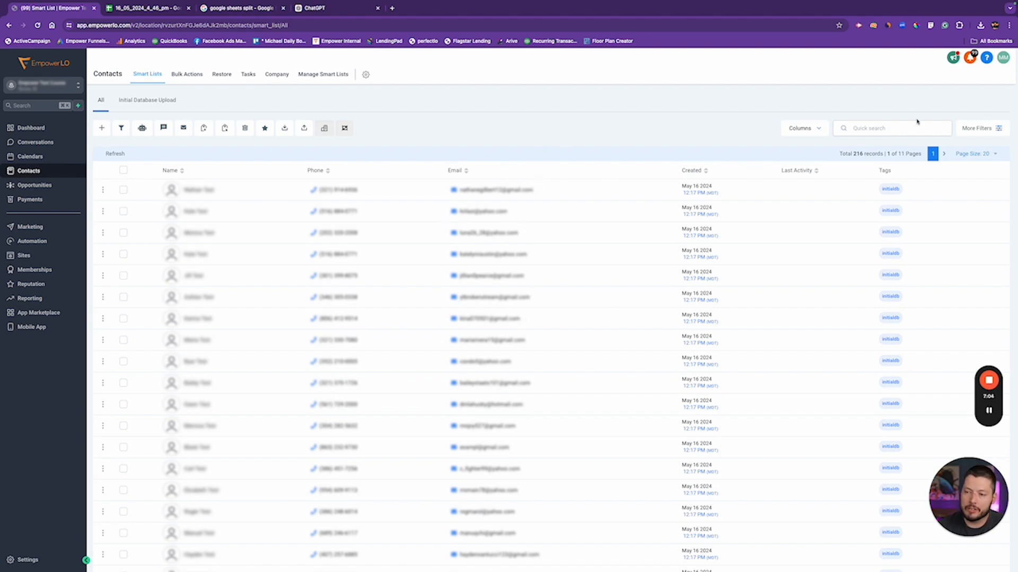
# Uncheck Phone and Email in the Columns list, leaving Name, Created, Last Activity and Tags
pyautogui.click(817, 129)
pyautogui.scroll(-2, 454, 202)
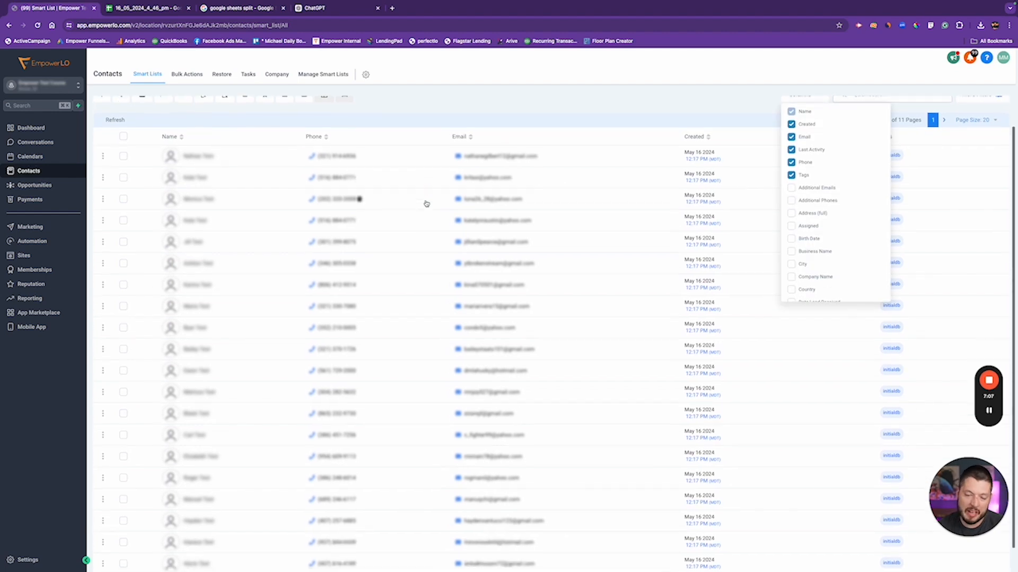
pyautogui.scroll(-1, 438, 310)
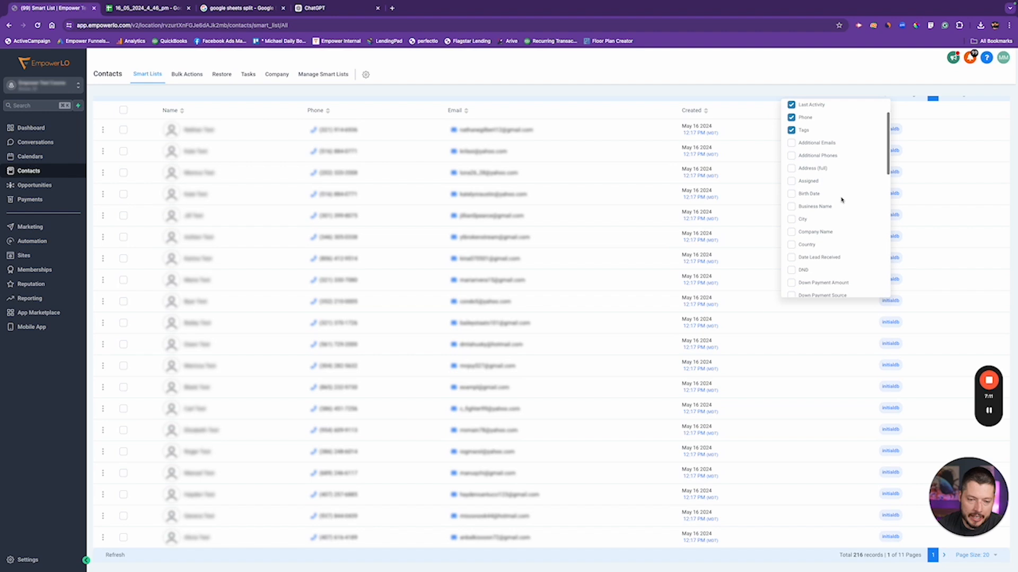
pyautogui.scroll(-2, 813, 198)
pyautogui.scroll(3, 813, 198)
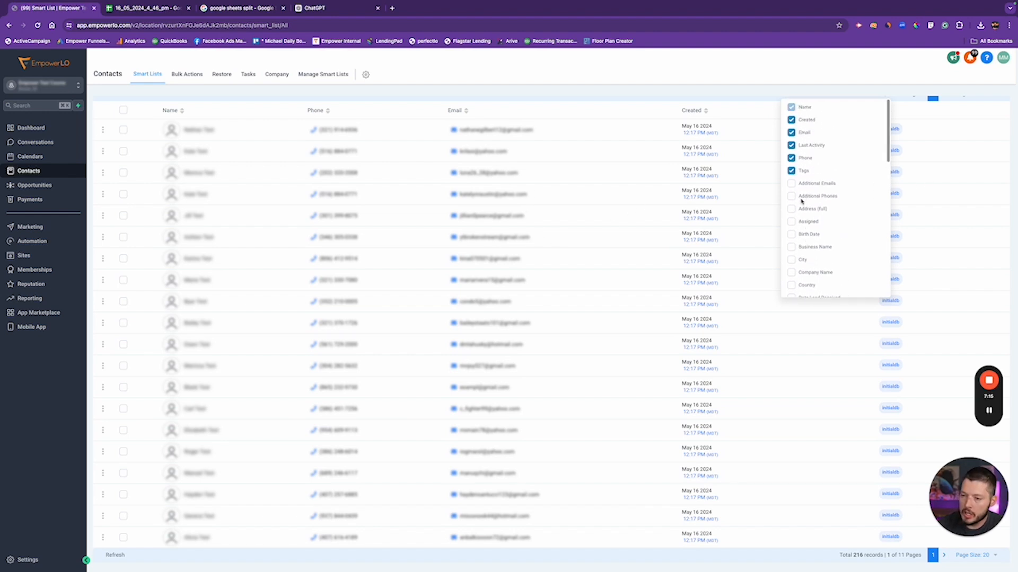
pyautogui.scroll(-1, 805, 196)
pyautogui.scroll(-2, 805, 195)
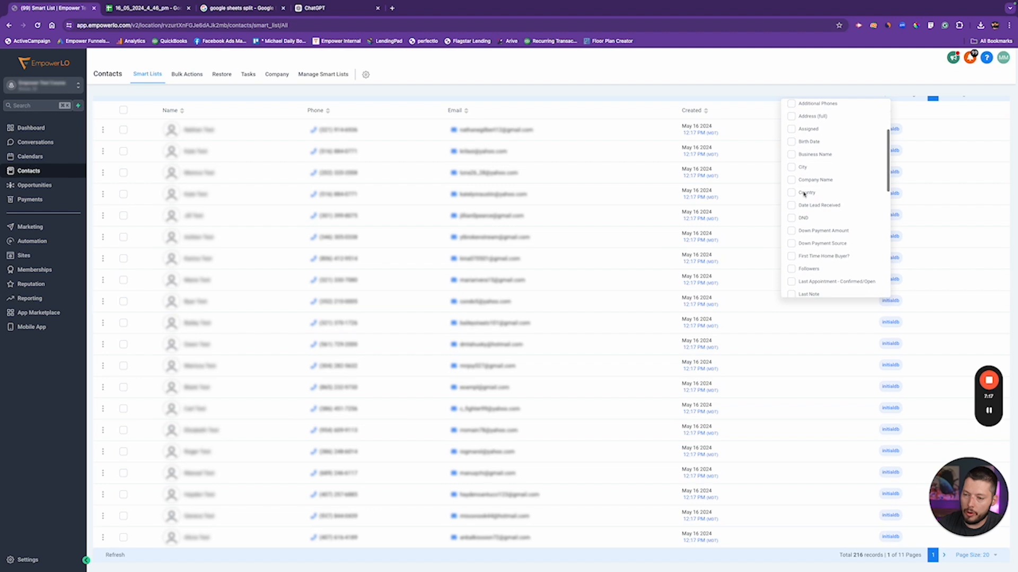
pyautogui.scroll(3, 805, 195)
pyautogui.click(791, 158)
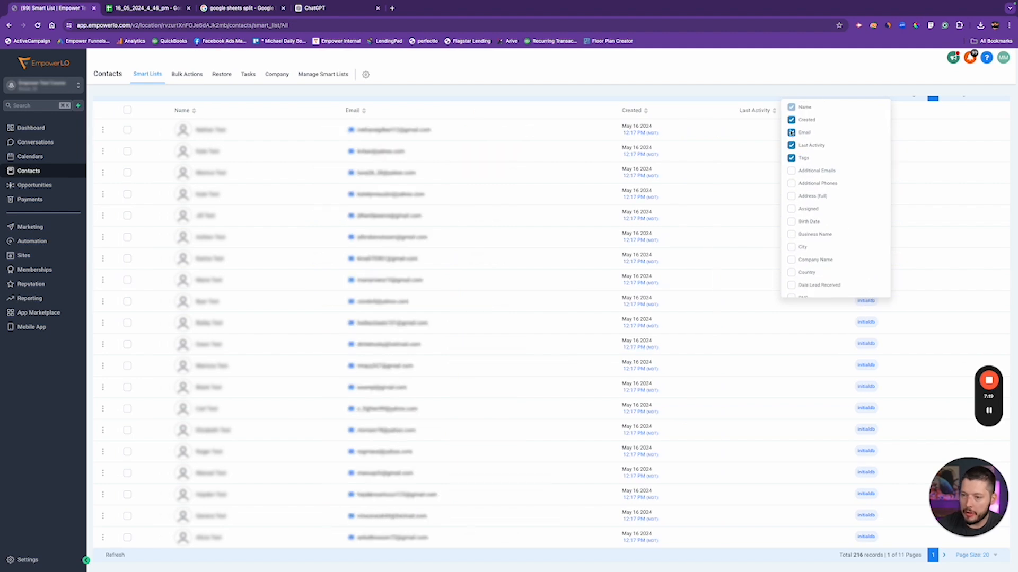
pyautogui.click(791, 133)
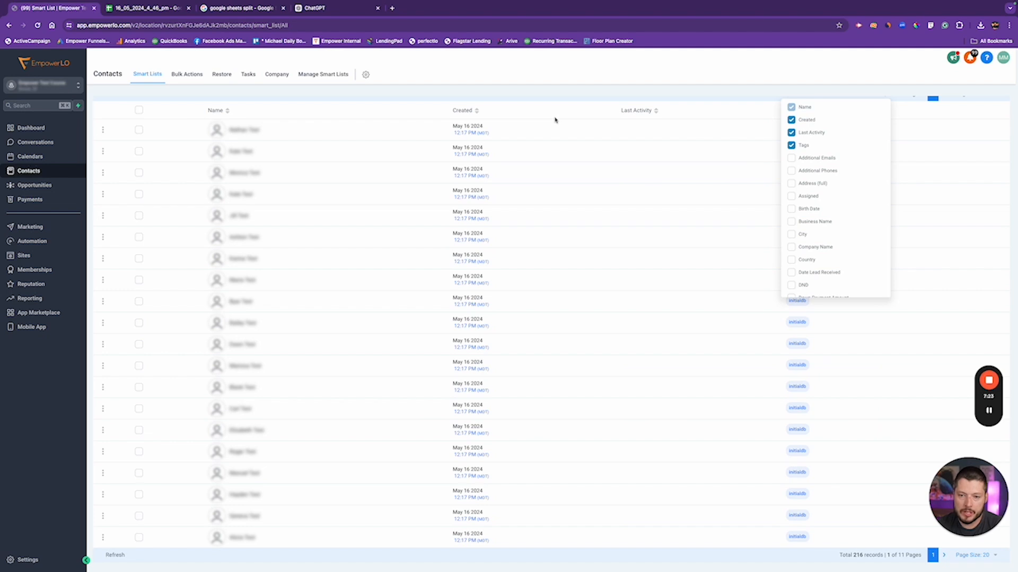
pyautogui.scroll(2, 554, 120)
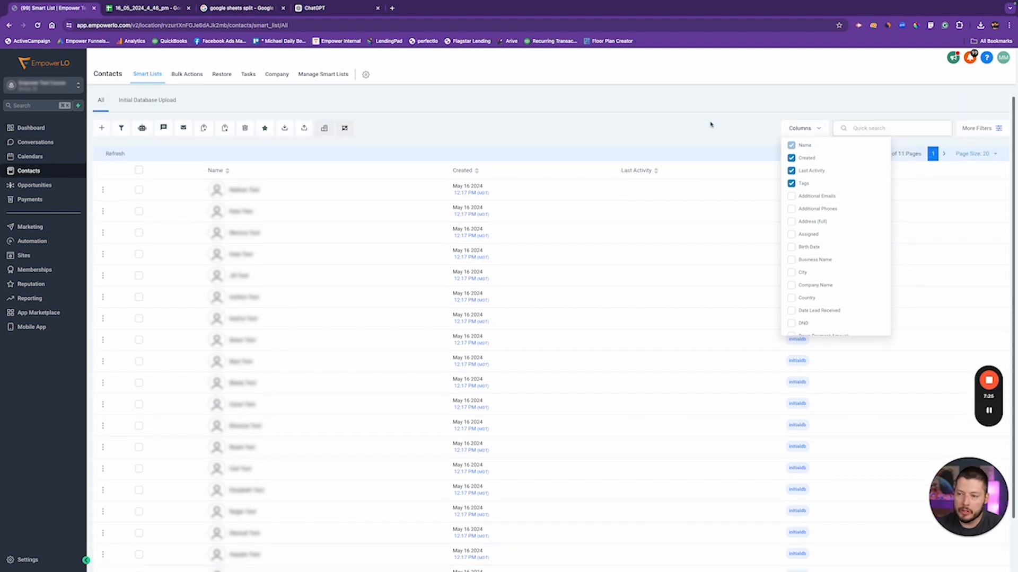
pyautogui.click(697, 121)
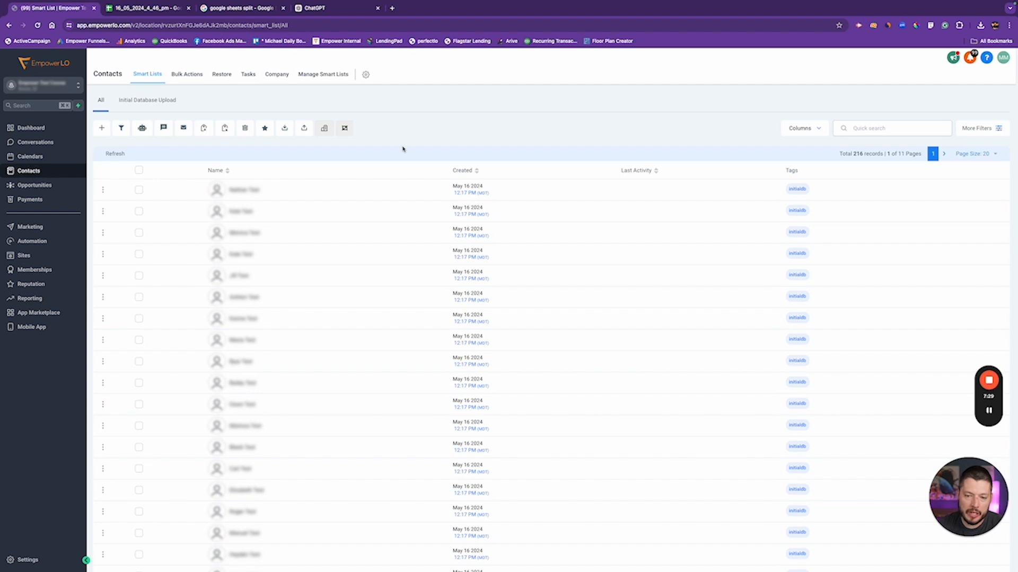
pyautogui.scroll(-1, 408, 207)
pyautogui.scroll(1, 366, 183)
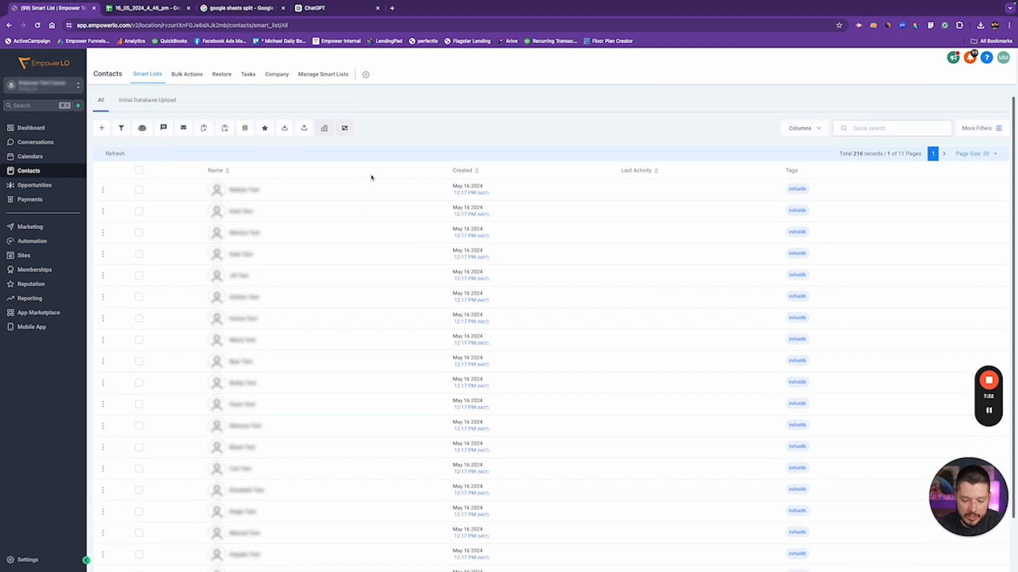